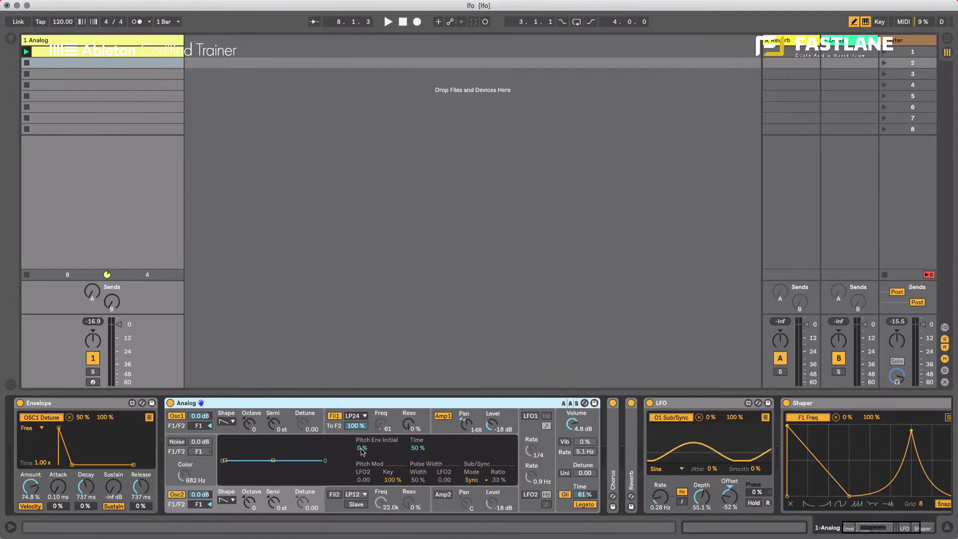
# - Look over the Analog track's LFO, Envelope and Shaper devices, then play the patch
pyautogui.click(664, 402)
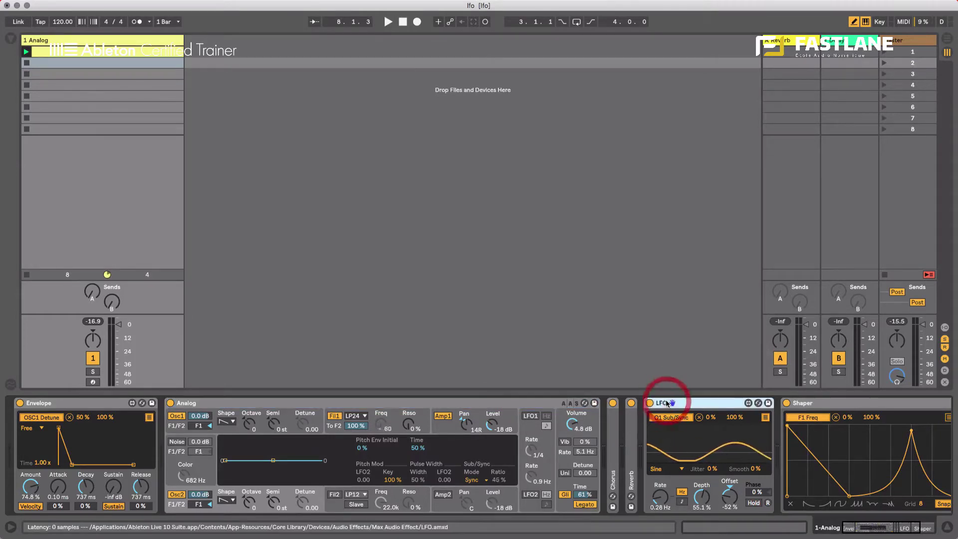
pyautogui.click(85, 402)
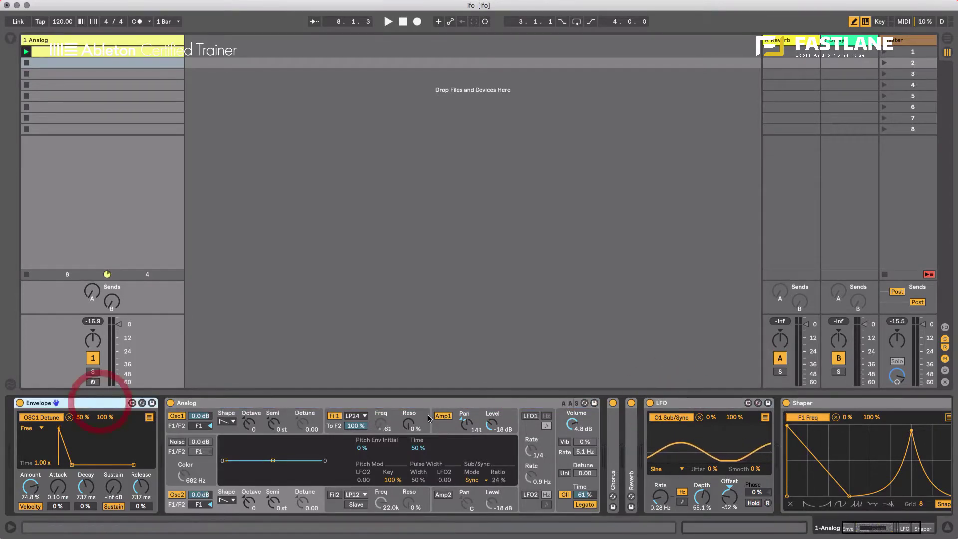
pyautogui.click(811, 404)
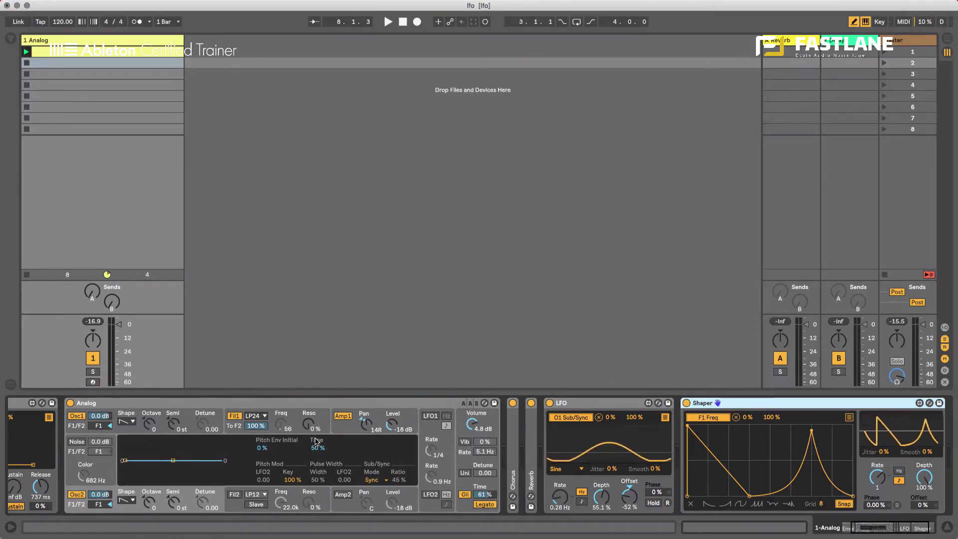
pyautogui.press('space')
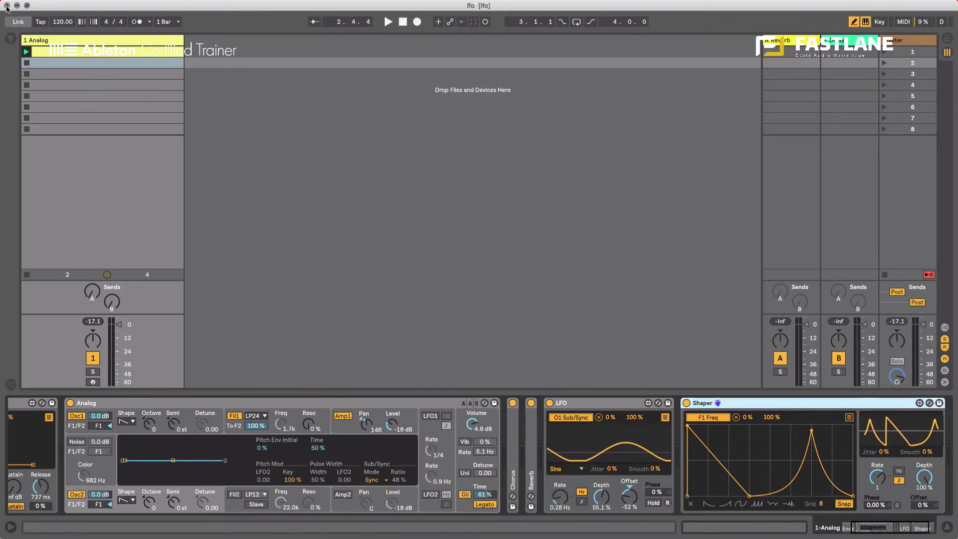
# - Show the browser's Max for Live category with the Max Instrument folder expanded
pyautogui.click(10, 40)
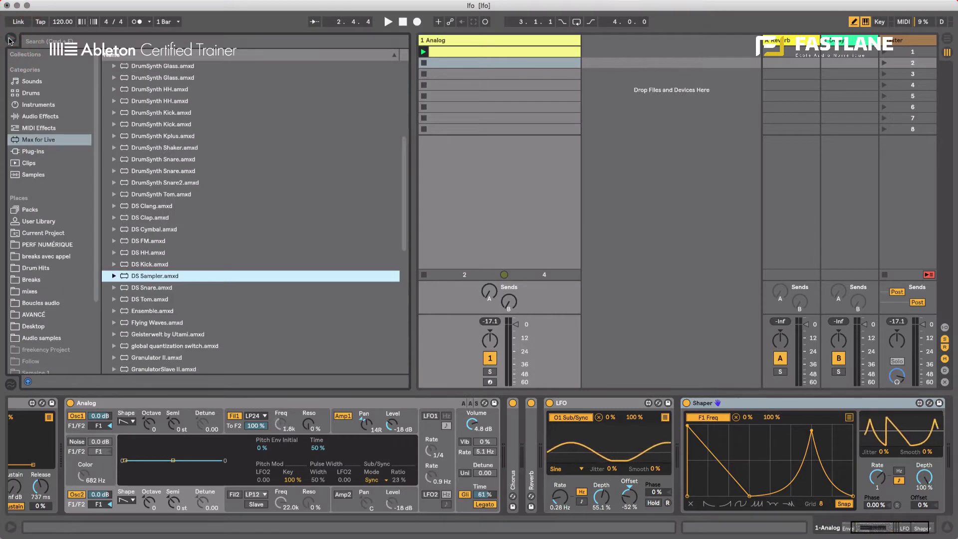
pyautogui.click(28, 140)
pyautogui.scroll(6, 154, 90)
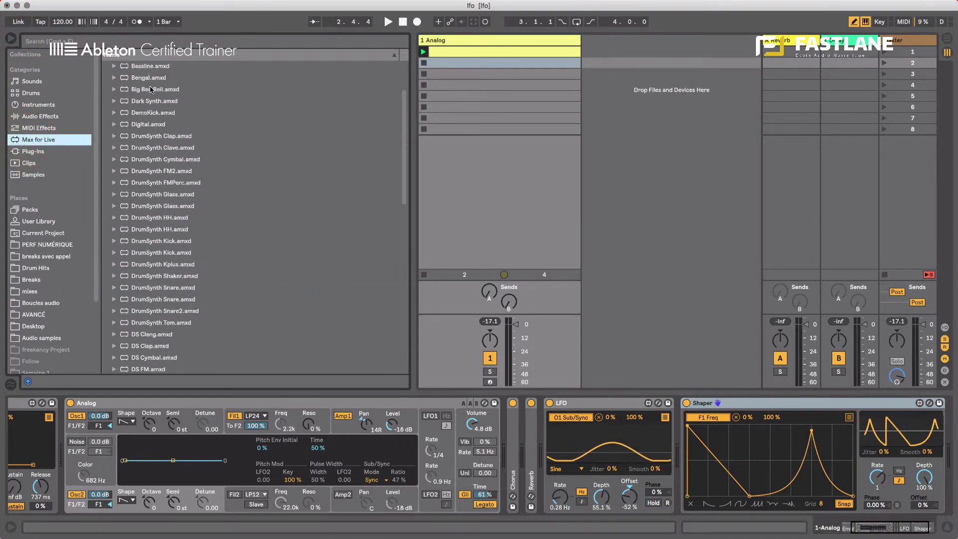
pyautogui.click(105, 78)
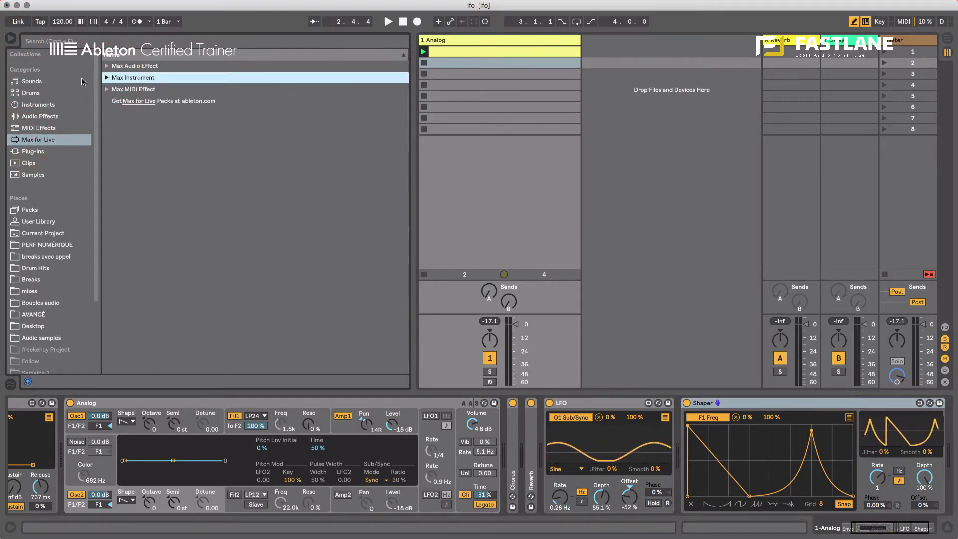
pyautogui.click(49, 139)
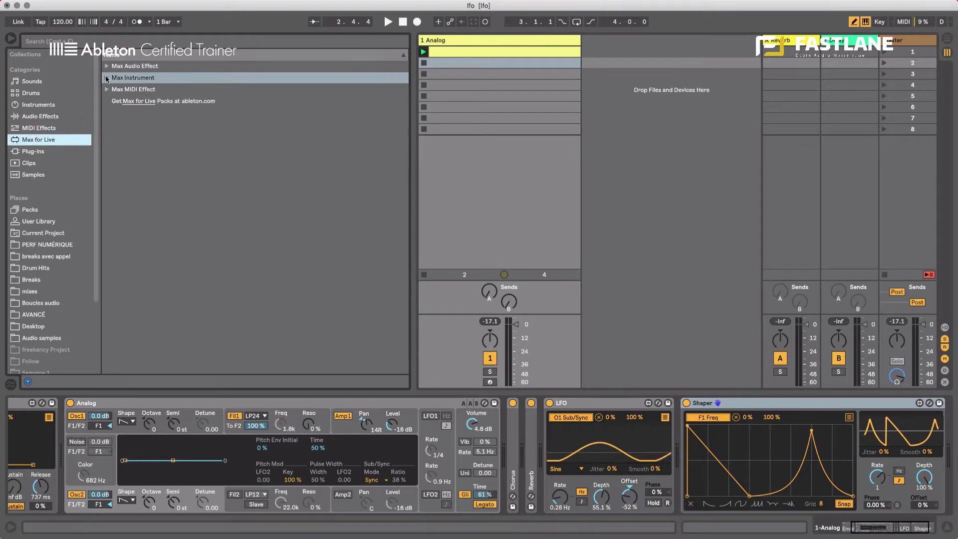
pyautogui.click(106, 78)
pyautogui.scroll(-10, 184, 201)
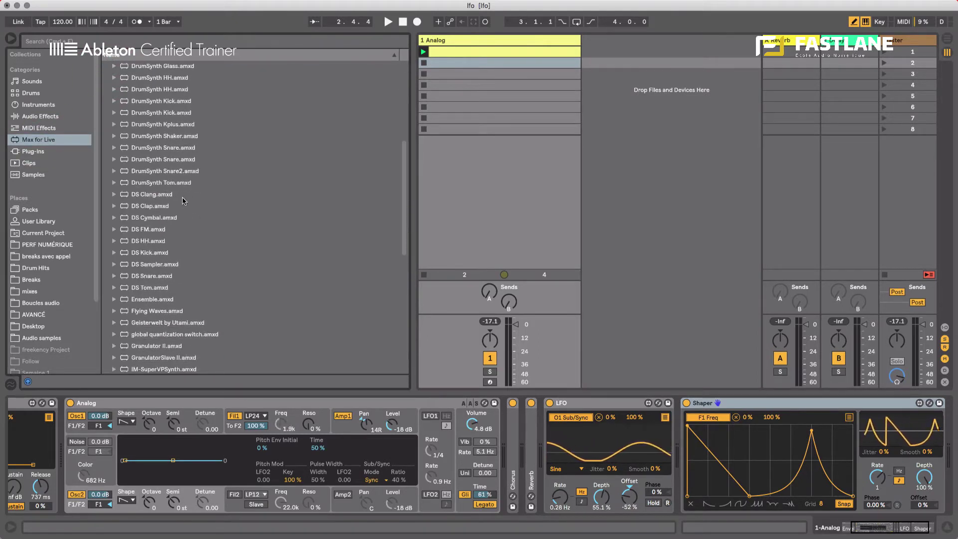
# - Pick out the DS drum synths from DS Clang to DS Tom, then go to the Drums category
pyautogui.moveTo(183, 199); pyautogui.dragTo(165, 290)
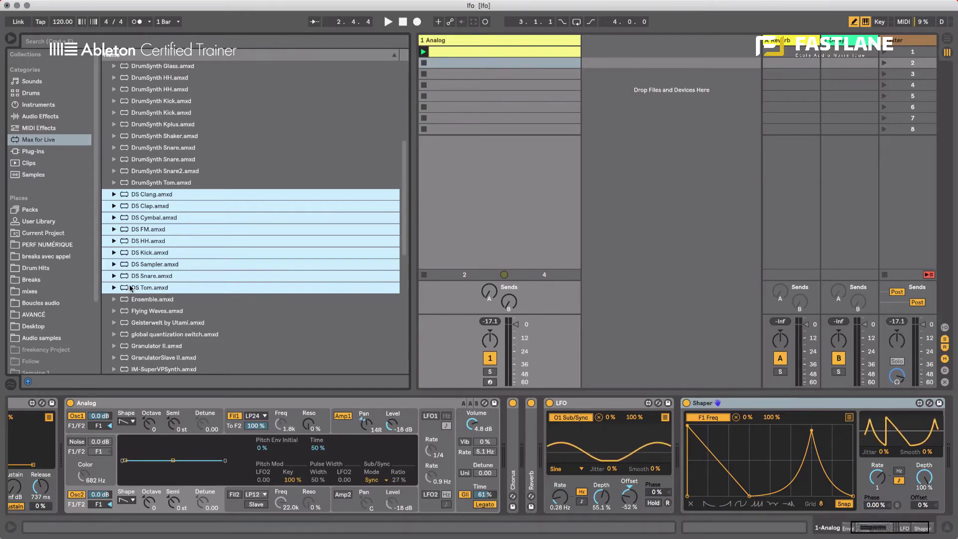
pyautogui.click(143, 265)
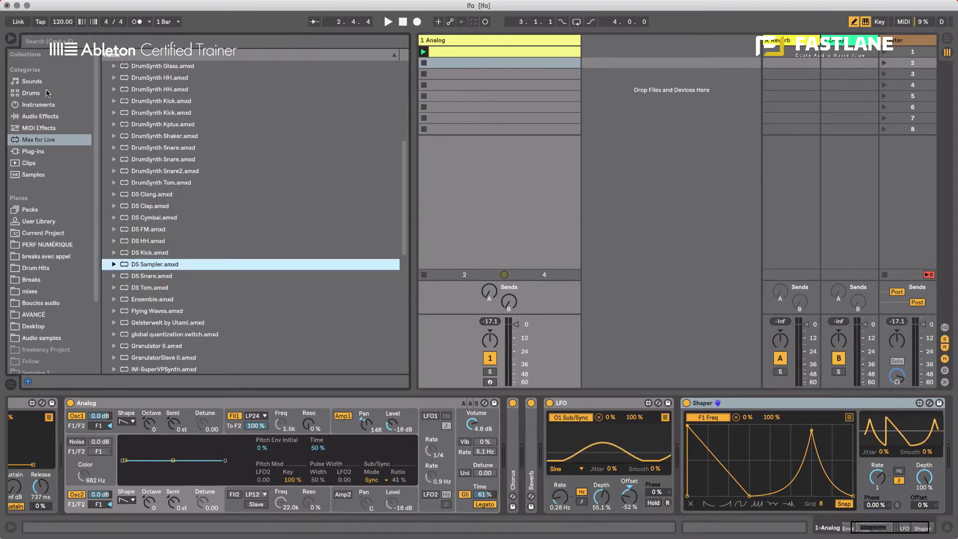
pyautogui.click(30, 92)
# - Drop a Drum Rack on a new MIDI track with DS Kick (C1), DS Snare (D1), DS HH (F#1) and DS Tom (G#1)
pyautogui.moveTo(139, 77); pyautogui.dragTo(604, 63)
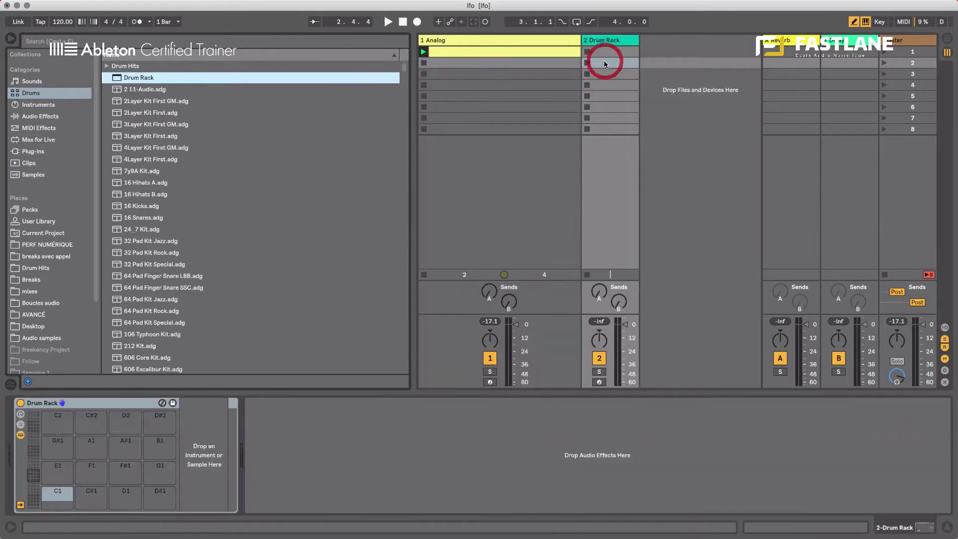
pyautogui.click(53, 140)
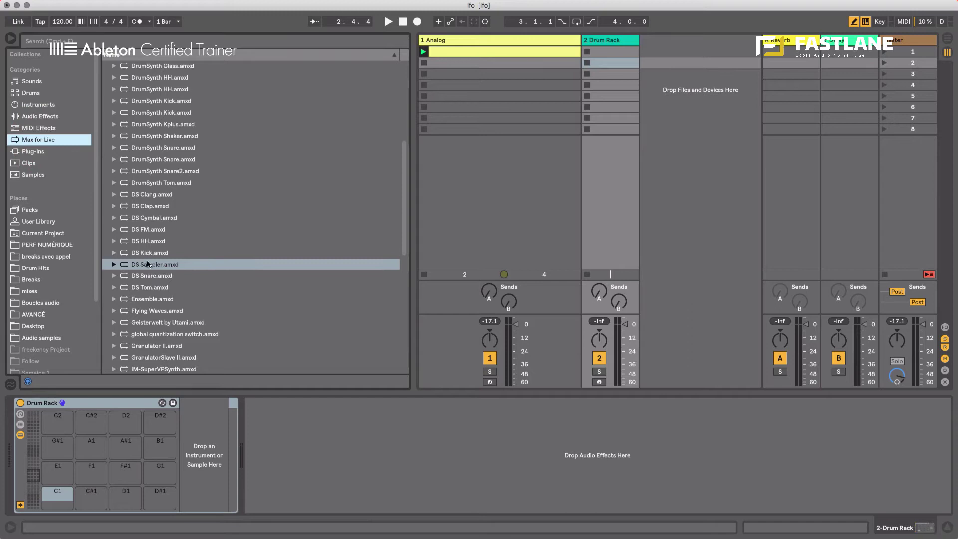
pyautogui.moveTo(148, 252); pyautogui.dragTo(58, 496)
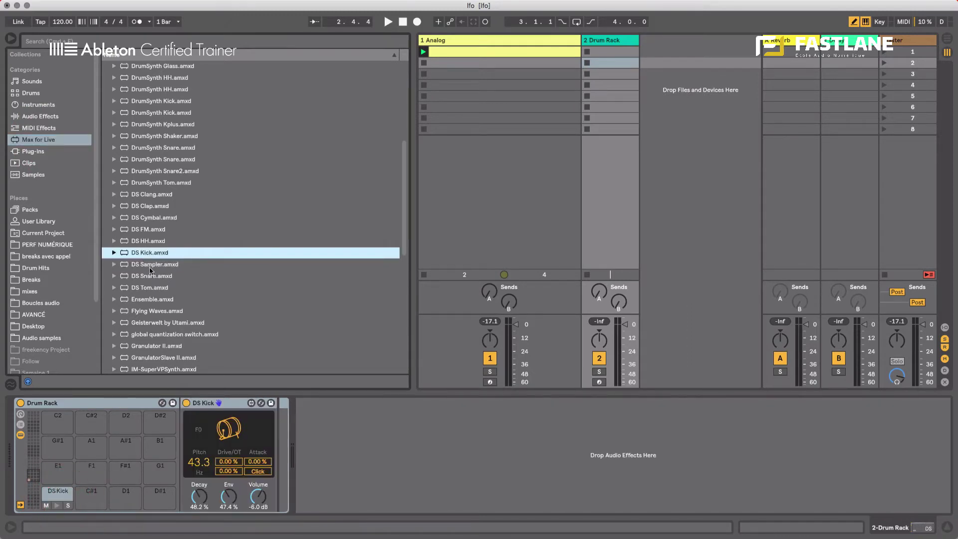
pyautogui.moveTo(150, 276); pyautogui.dragTo(126, 491)
pyautogui.moveTo(152, 241); pyautogui.dragTo(125, 471)
pyautogui.moveTo(125, 472); pyautogui.dragTo(142, 449)
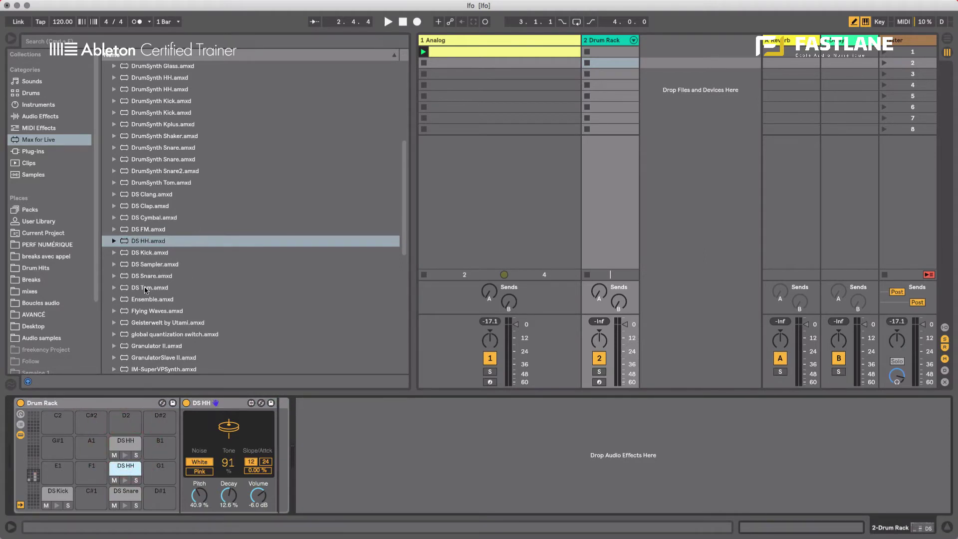
pyautogui.moveTo(146, 290); pyautogui.dragTo(65, 449)
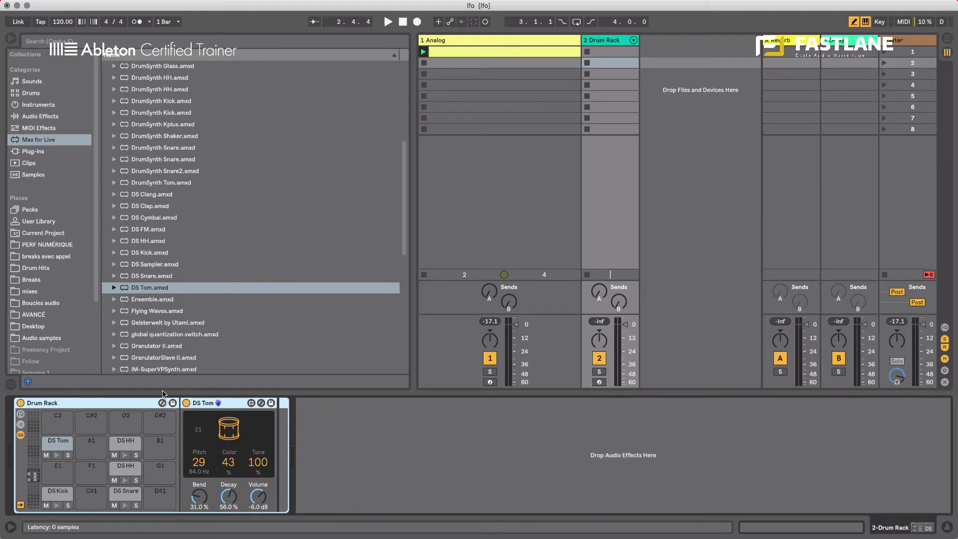
# - Hide the browser, widen the Drum Rack track and turn on the metronome
pyautogui.click(10, 40)
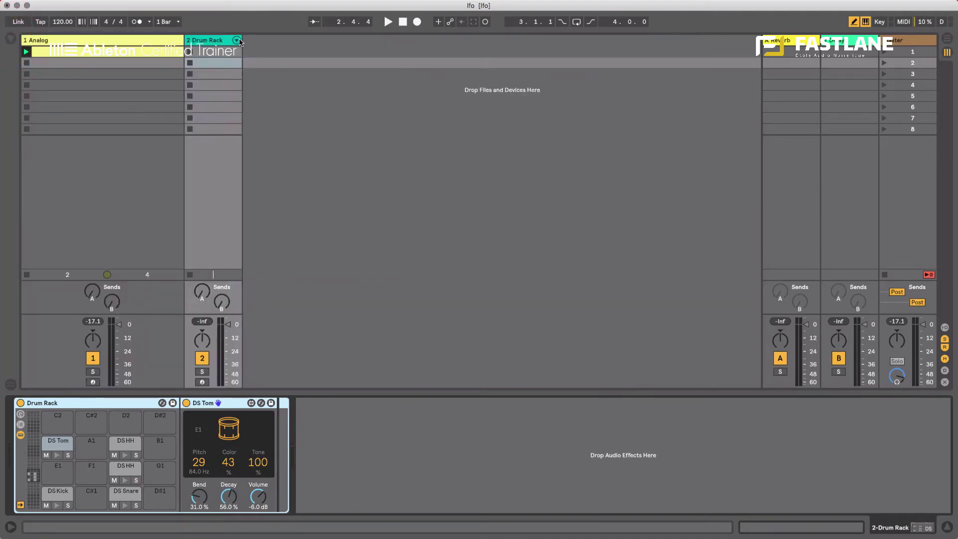
pyautogui.moveTo(245, 44); pyautogui.dragTo(335, 43)
pyautogui.click(136, 21)
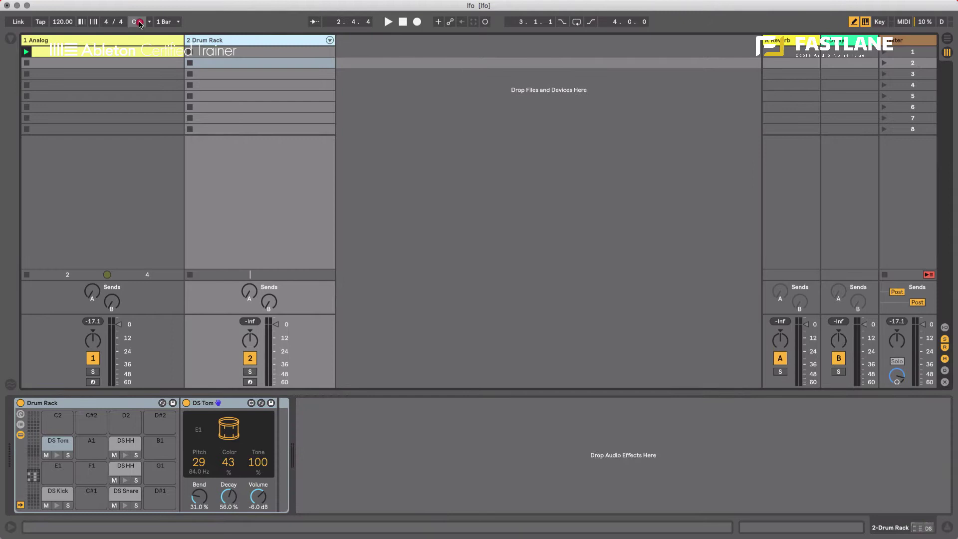
# - Create an empty MIDI clip in slot 1, arm the Drum Rack track, and start session recording
pyautogui.doubleClick(237, 51)
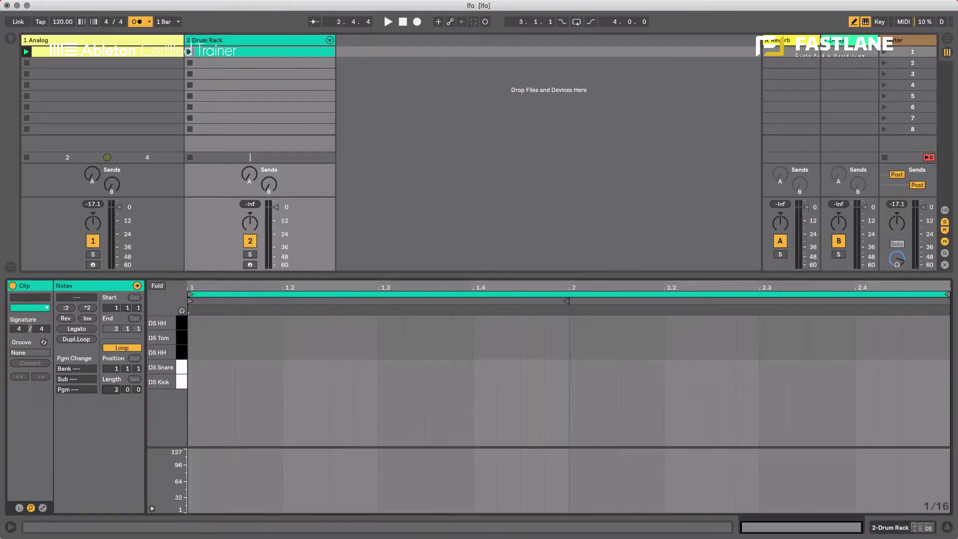
pyautogui.click(227, 53)
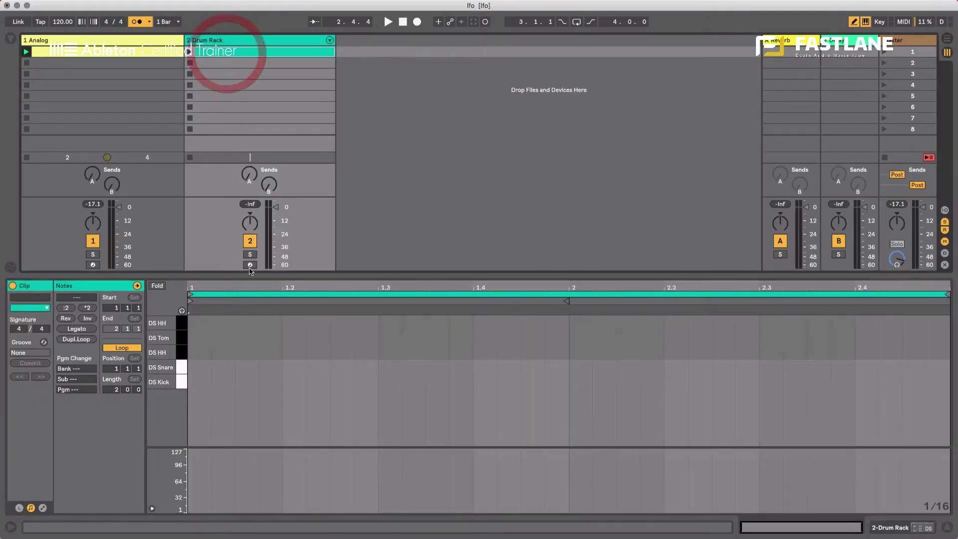
pyautogui.click(250, 264)
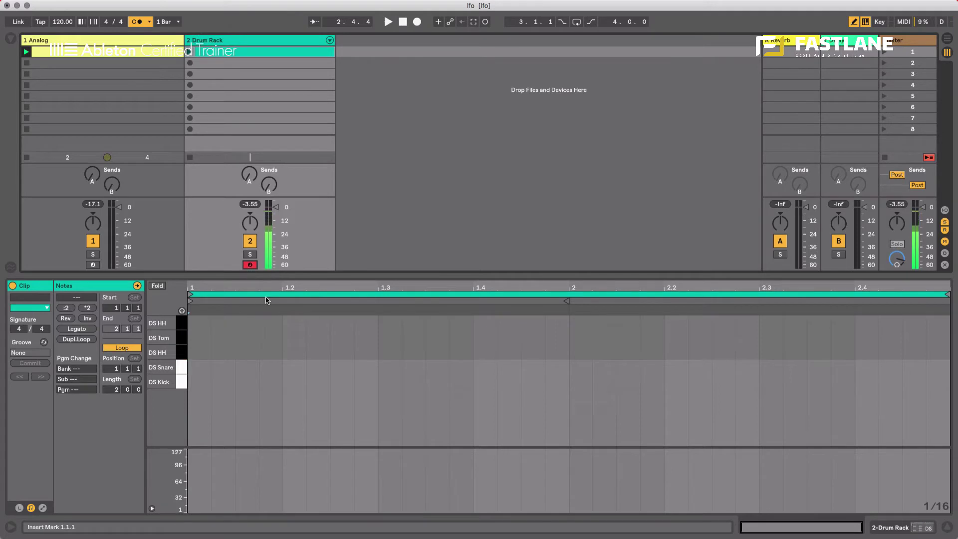
pyautogui.click(255, 52)
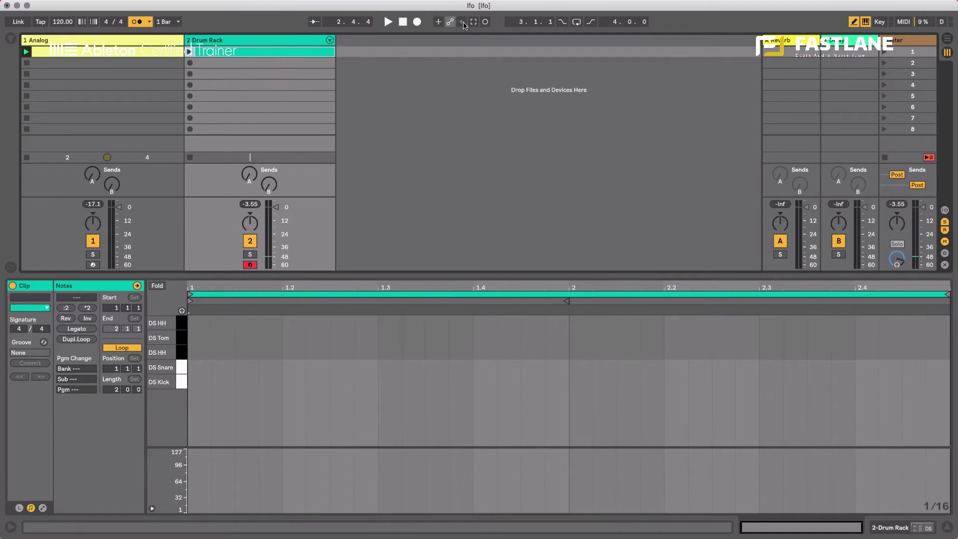
pyautogui.click(484, 23)
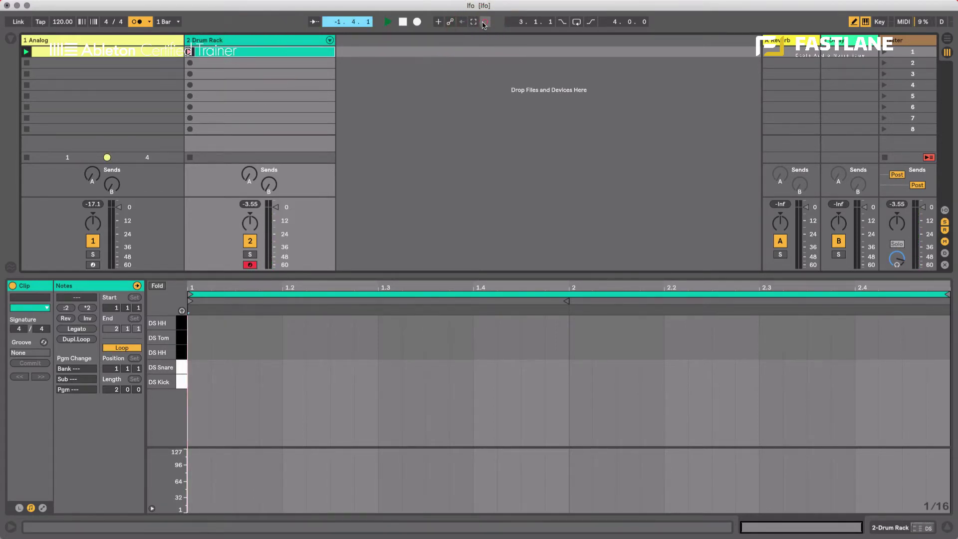
# - Record kick and snare hits with the A and S keys, then turn off the metronome
pyautogui.press('a')
pyautogui.press('s')
pyautogui.press('a')
pyautogui.press('s')
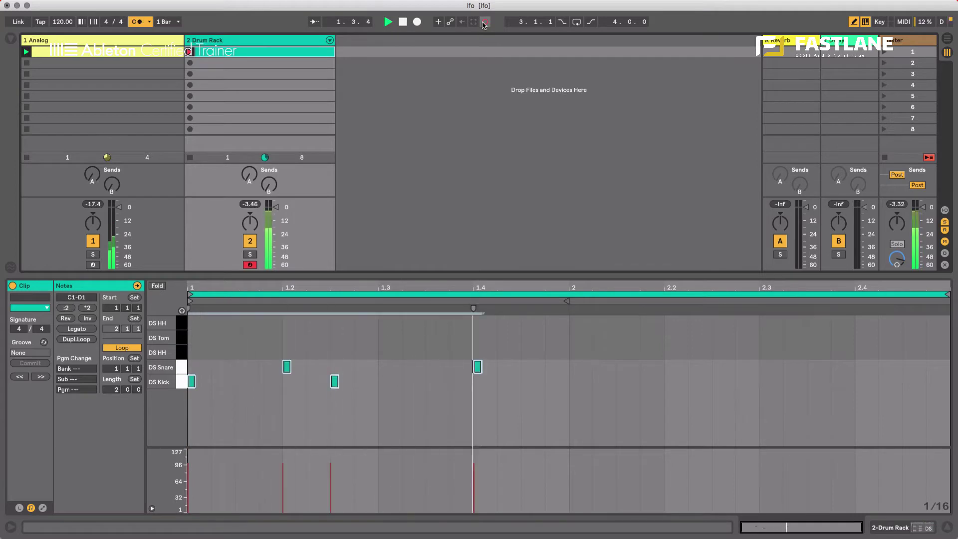
pyautogui.press('a')
pyautogui.press('a')
pyautogui.press('s')
pyautogui.press('a')
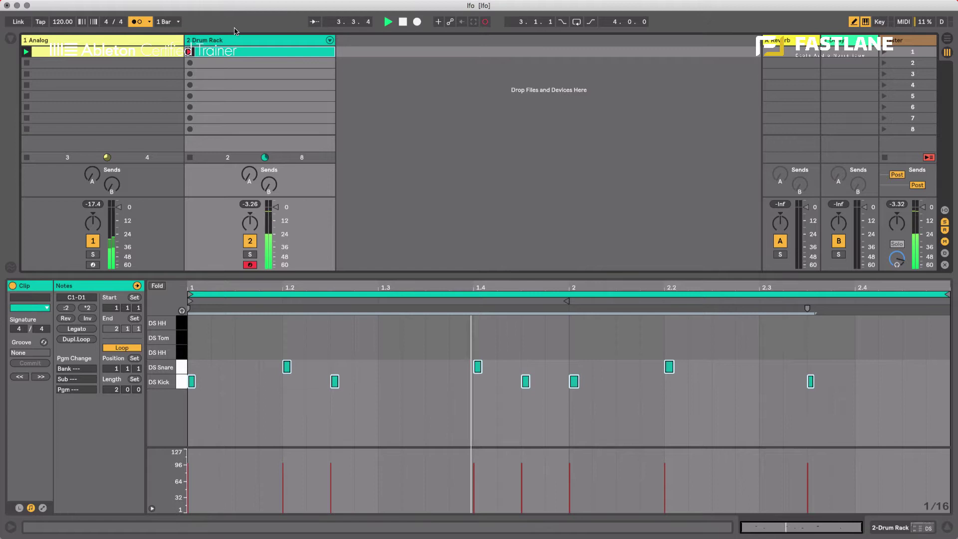
pyautogui.click(136, 22)
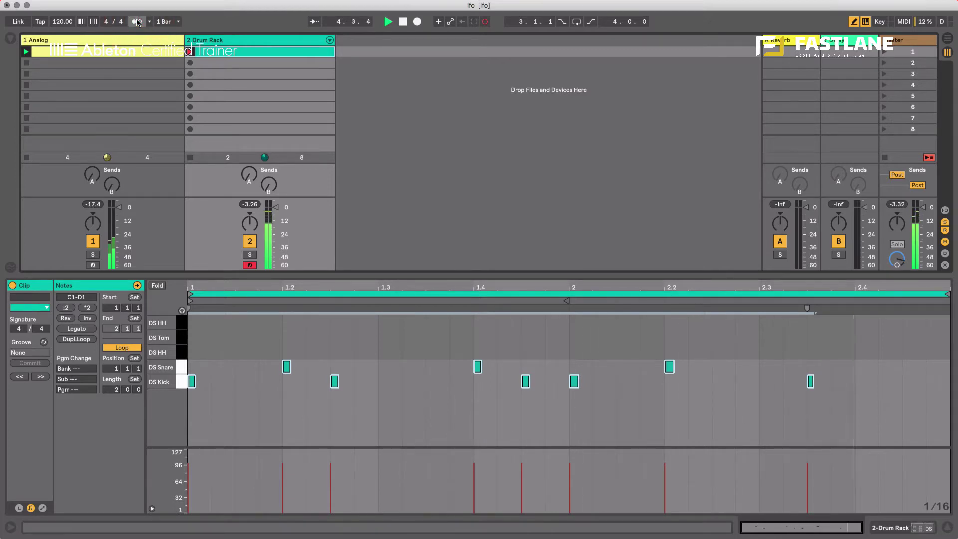
# - Record D#1, F1, E1, G1 notes and off-beat F#1 hi-hats over two bars, then stop
pyautogui.press('e')
pyautogui.press('e')
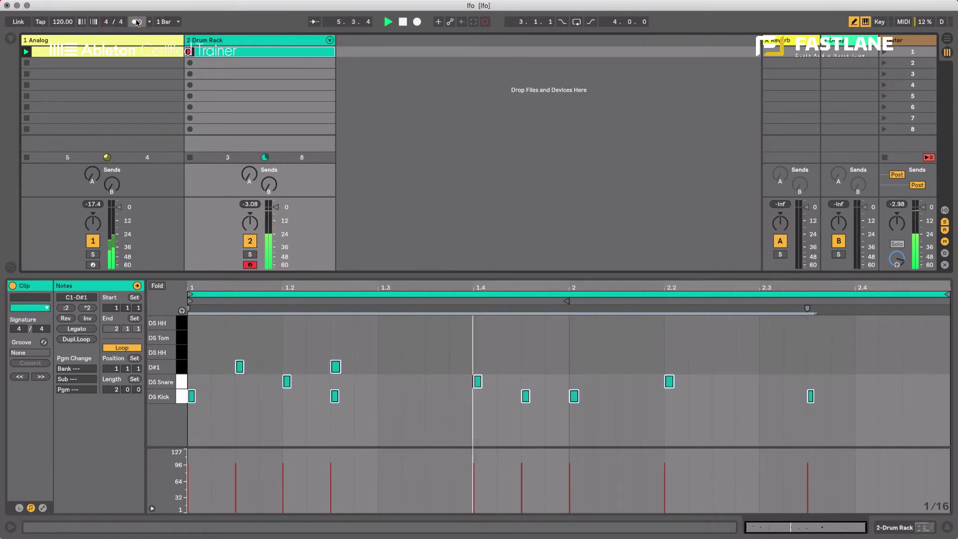
pyautogui.press('e')
pyautogui.press('e')
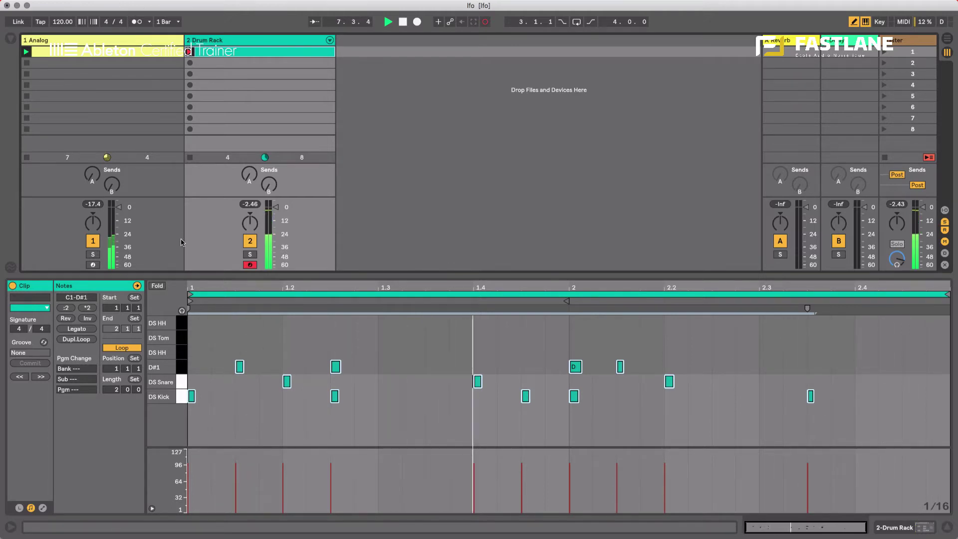
pyautogui.press('f')
pyautogui.press('d')
pyautogui.press('g')
pyautogui.press('t')
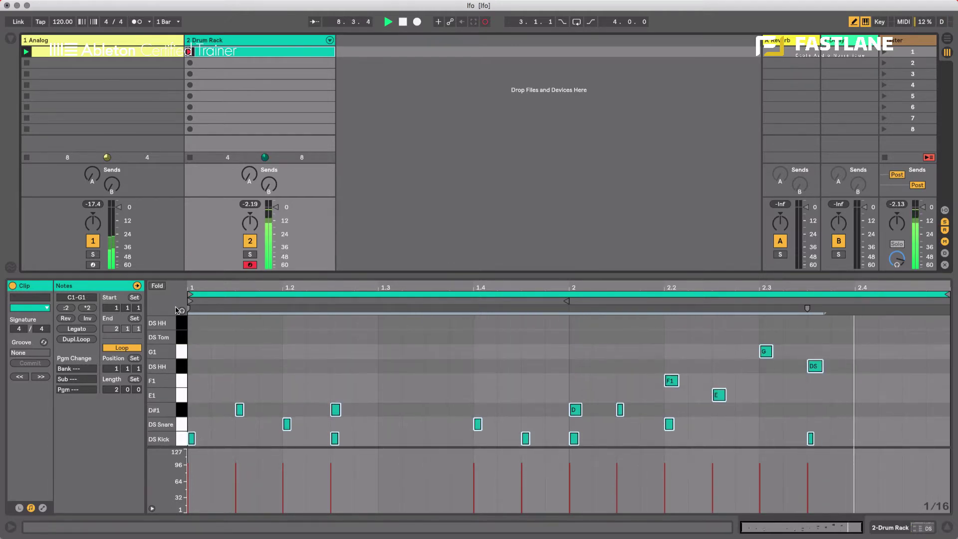
pyautogui.press('t')
pyautogui.press('t')
pyautogui.press('t')
pyautogui.press('t')
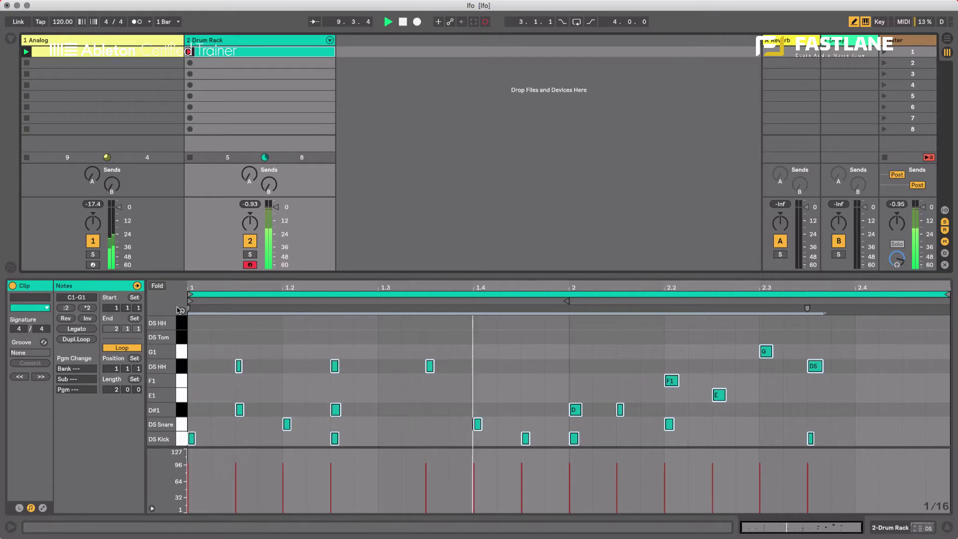
pyautogui.press('t')
pyautogui.press('t')
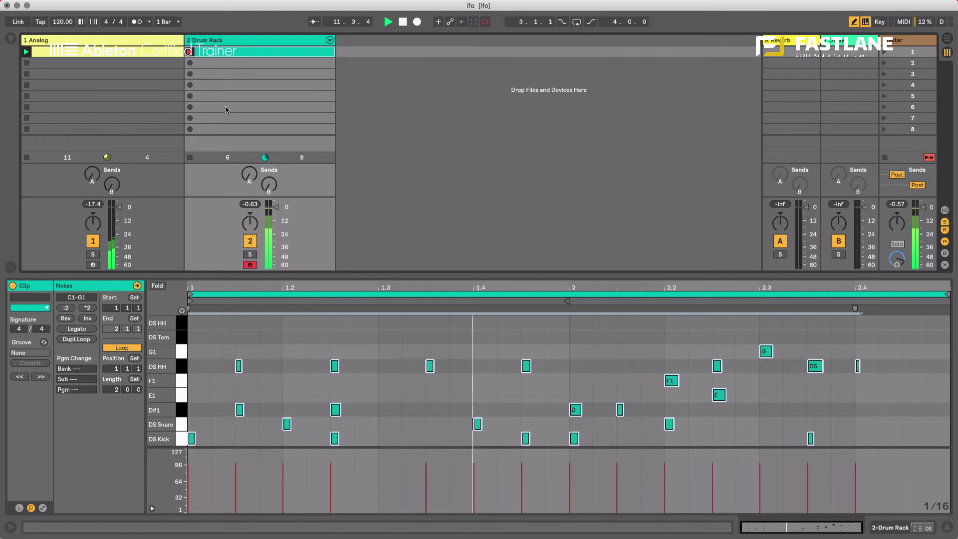
pyautogui.press('space')
# - Disarm the track, play back the beat, deactivate the Analog track and show the Drum Rack device
pyautogui.click(249, 265)
pyautogui.click(226, 63)
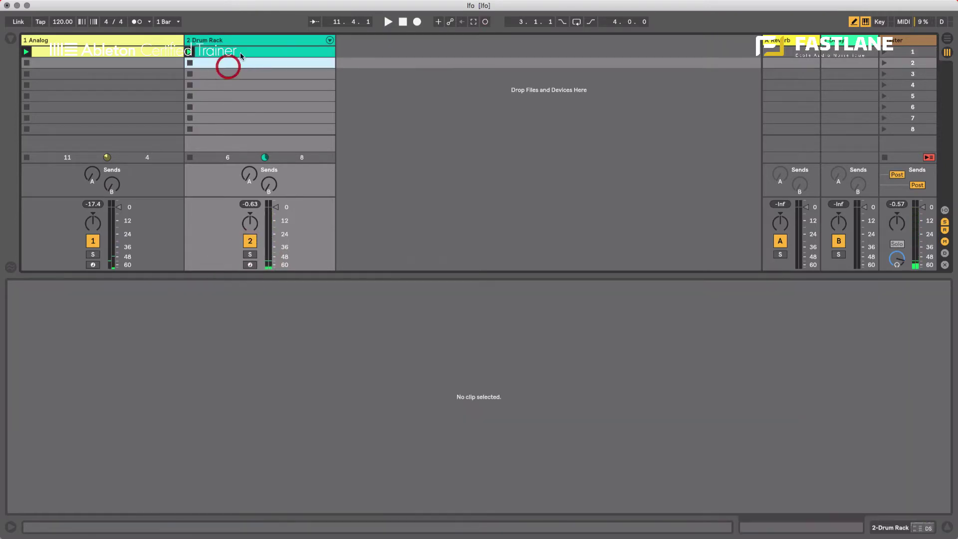
pyautogui.click(228, 50)
pyautogui.press('space')
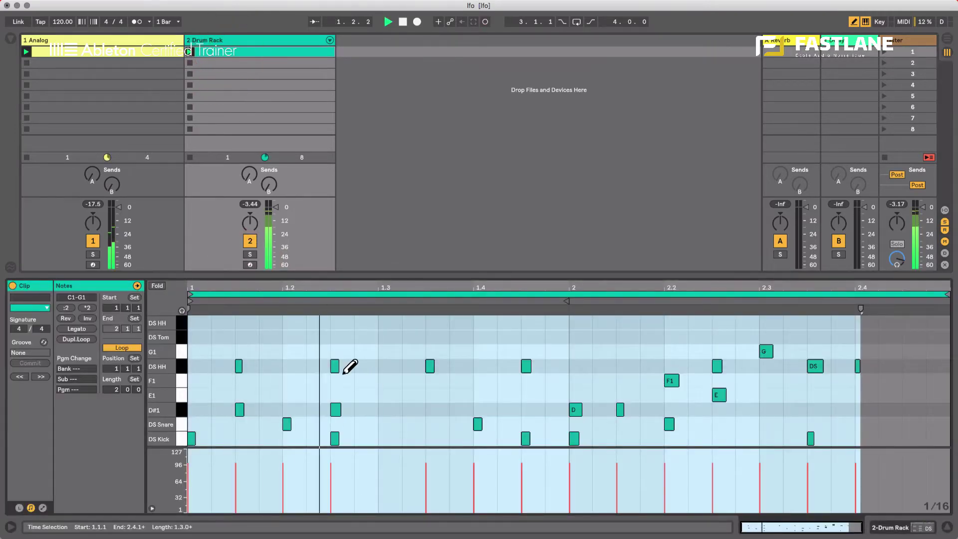
pyautogui.click(168, 202)
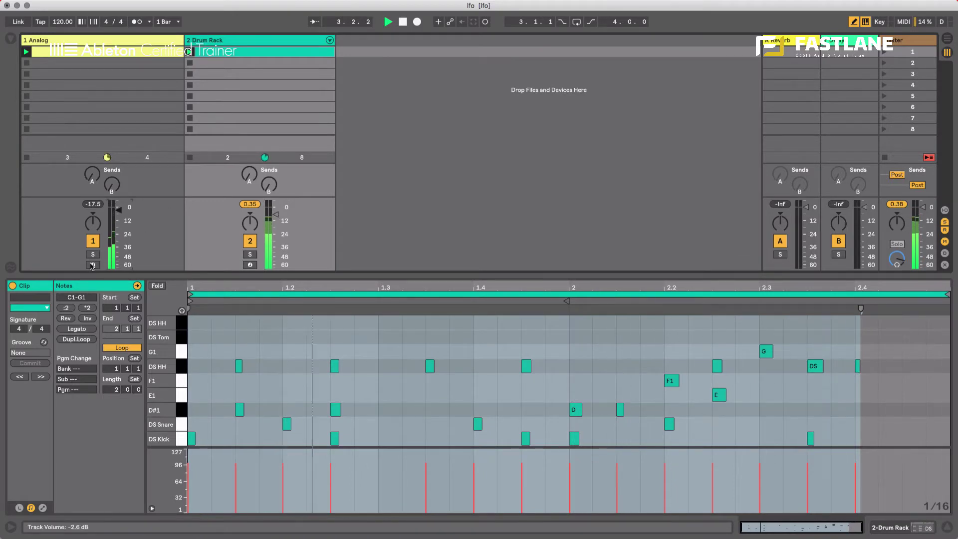
pyautogui.click(92, 241)
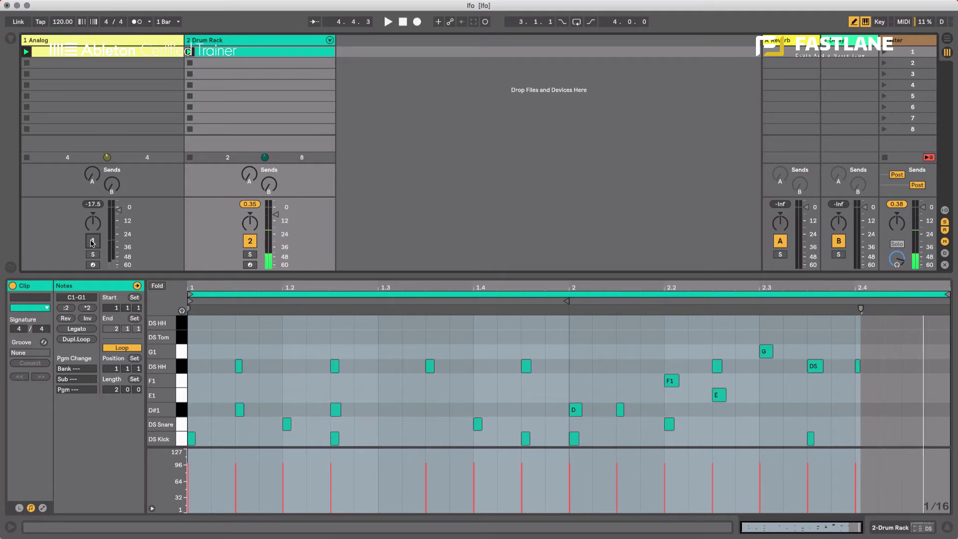
pyautogui.hotkey('shift', 'Tab')
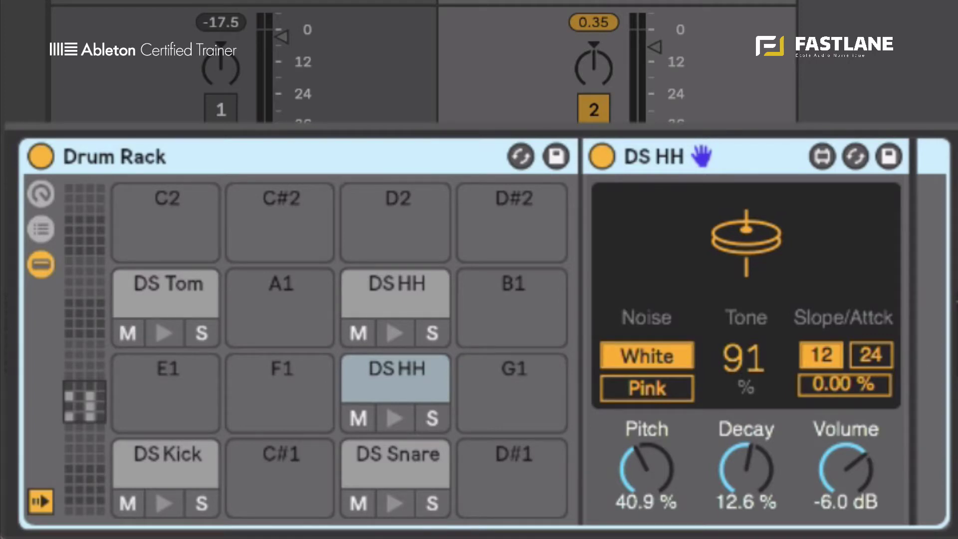
# - Select and solo the DS Kick pad and start playback
pyautogui.click(163, 455)
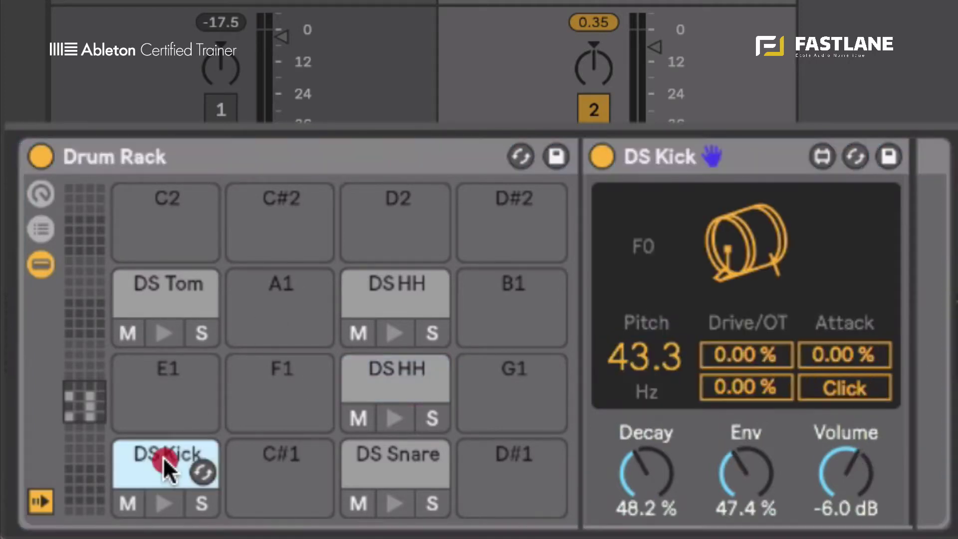
pyautogui.click(202, 502)
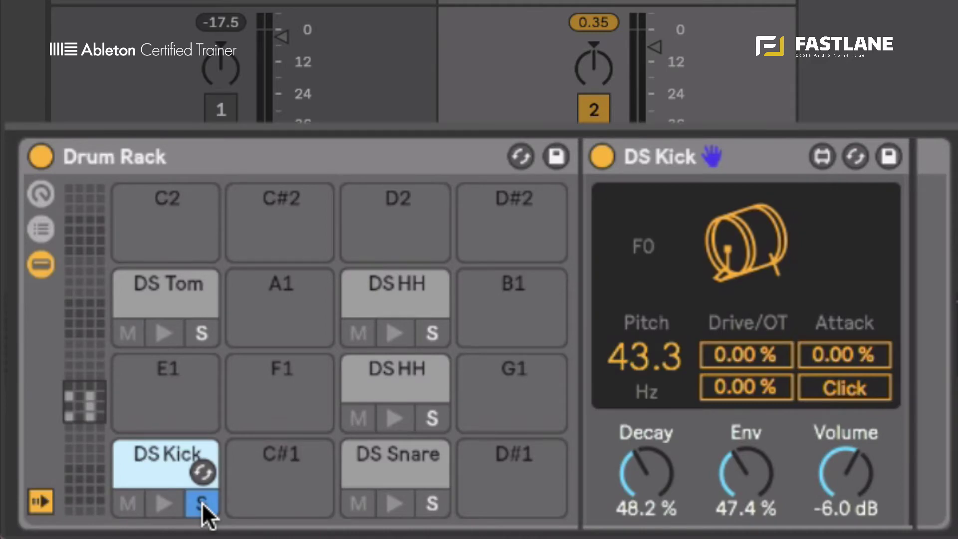
pyautogui.press('space')
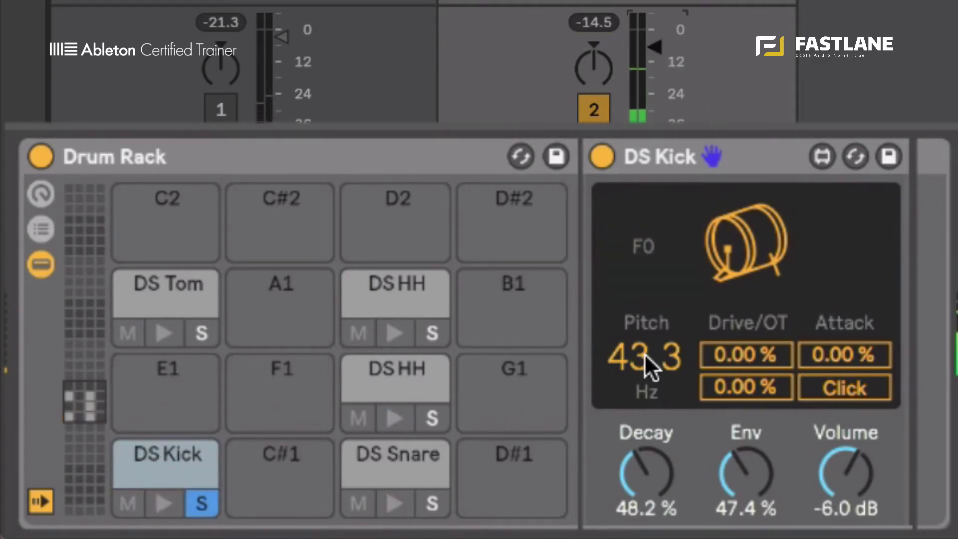
# - Set DS Kick Pitch to 49.3 Hz, Decay to 19.1% and Env to 64.2%
pyautogui.moveTo(645, 354); pyautogui.dragTo(693, 327)
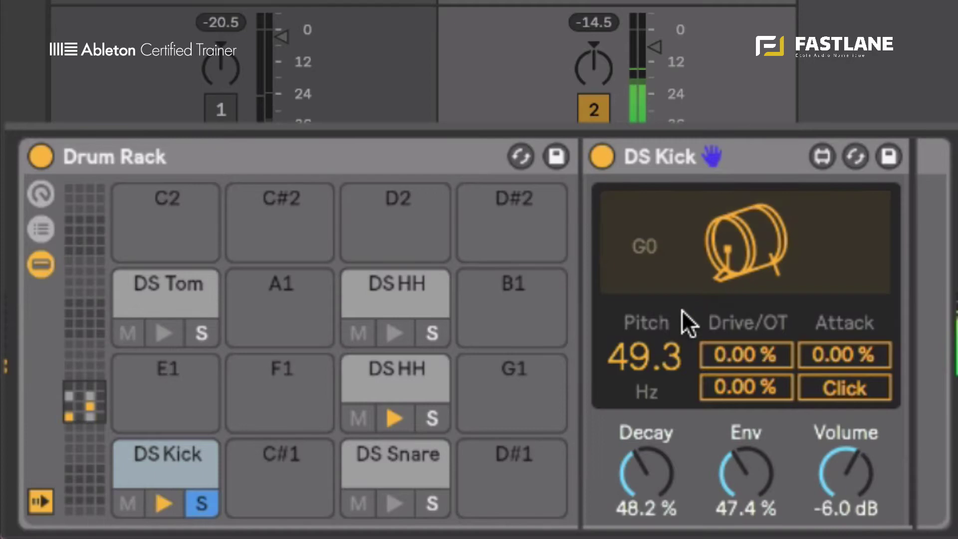
pyautogui.moveTo(633, 478)
pyautogui.mouseDown()
pyautogui.moveTo(634, 494)
pyautogui.moveTo(663, 421)
pyautogui.moveTo(630, 485)
pyautogui.moveTo(639, 481)
pyautogui.moveTo(642, 519)
pyautogui.moveTo(647, 480)
pyautogui.mouseUp()
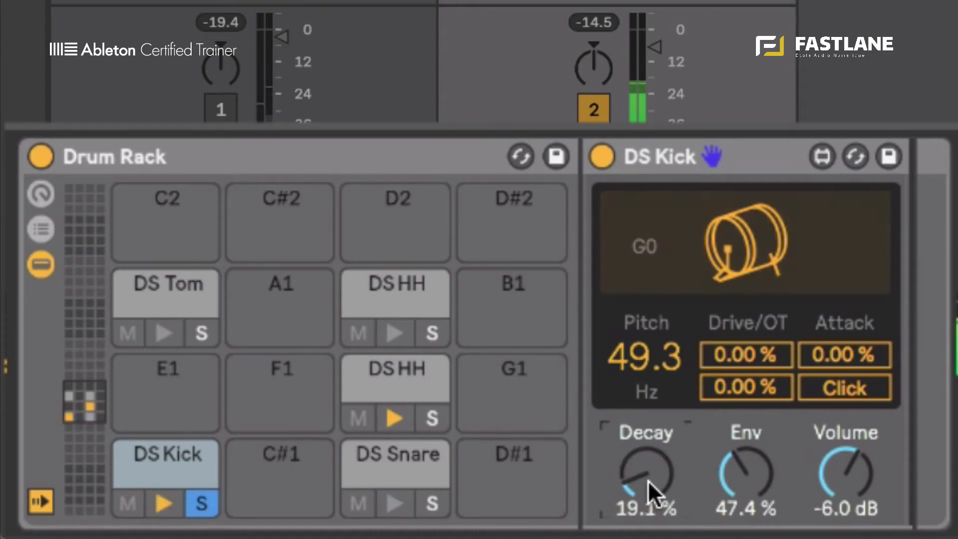
pyautogui.moveTo(751, 482)
pyautogui.mouseDown()
pyautogui.moveTo(751, 505)
pyautogui.moveTo(762, 480)
pyautogui.mouseUp()
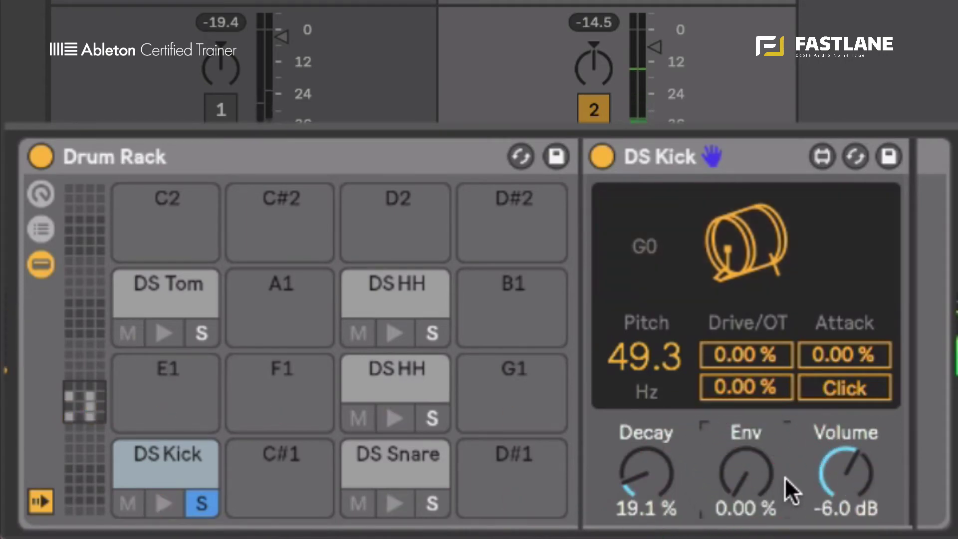
pyautogui.moveTo(738, 485); pyautogui.dragTo(766, 399)
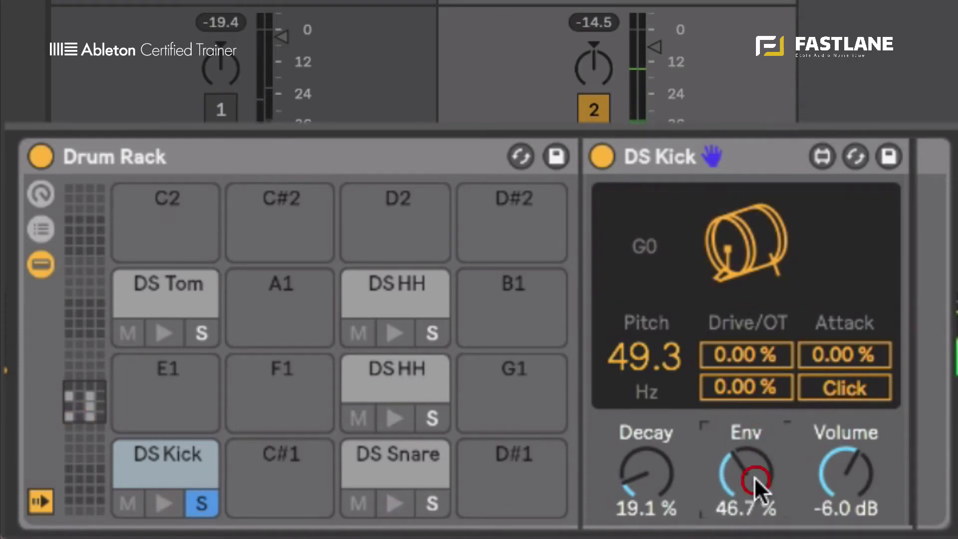
pyautogui.moveTo(754, 477); pyautogui.dragTo(746, 432)
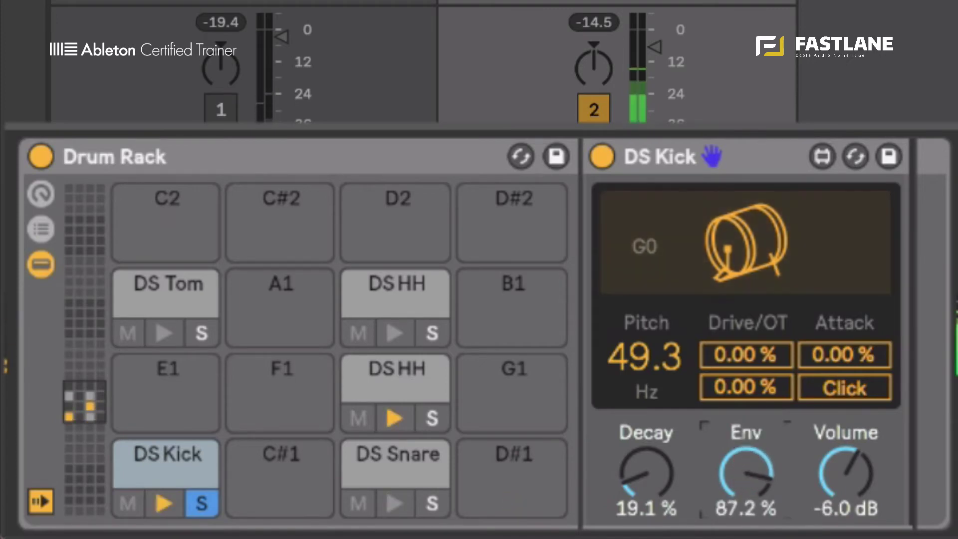
pyautogui.moveTo(744, 494); pyautogui.dragTo(738, 474)
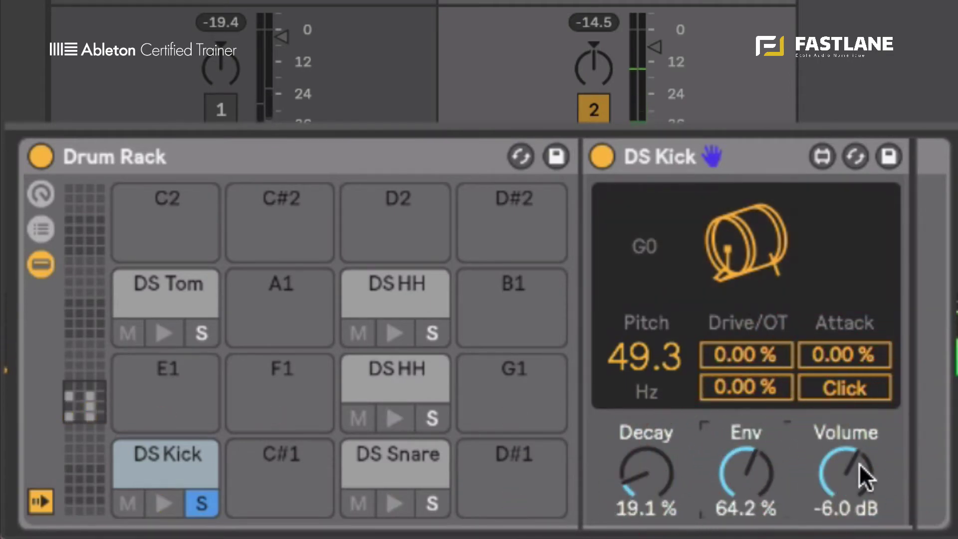
# - Give the DS Kick 17.3% Drive and 29.9% OT
pyautogui.click(747, 350)
pyautogui.click(739, 385)
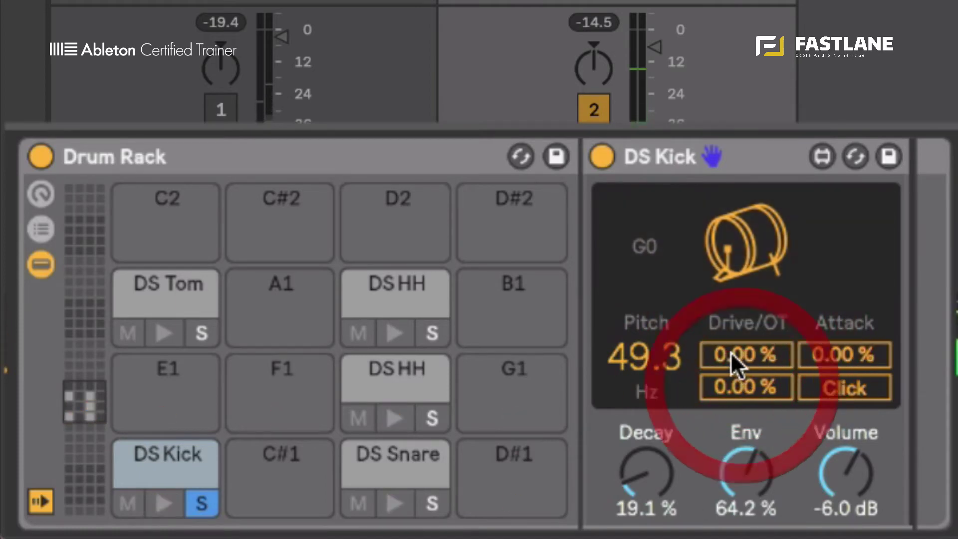
pyautogui.moveTo(730, 352); pyautogui.dragTo(742, 316)
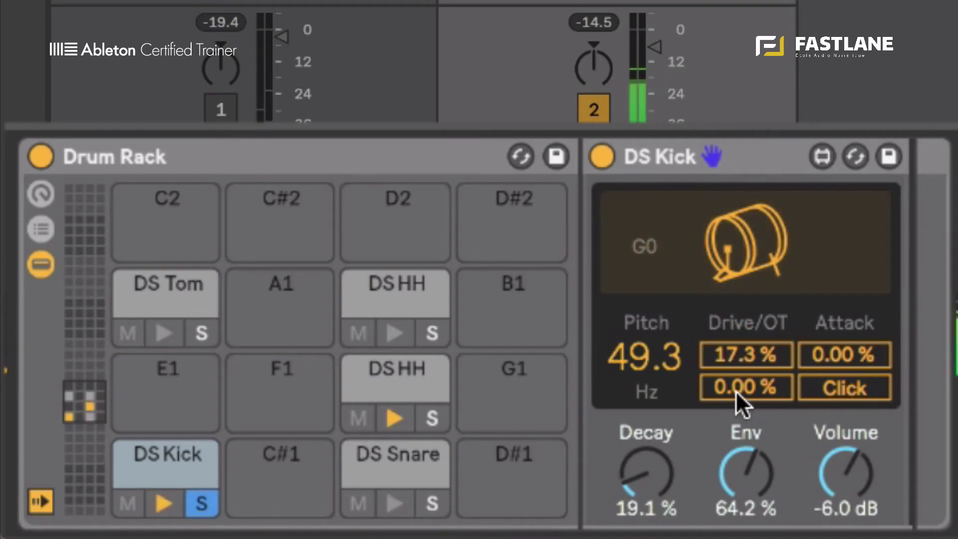
pyautogui.moveTo(738, 391)
pyautogui.mouseDown()
pyautogui.moveTo(768, 322)
pyautogui.moveTo(774, 245)
pyautogui.moveTo(773, 303)
pyautogui.moveTo(738, 391)
pyautogui.moveTo(740, 383)
pyautogui.mouseUp()
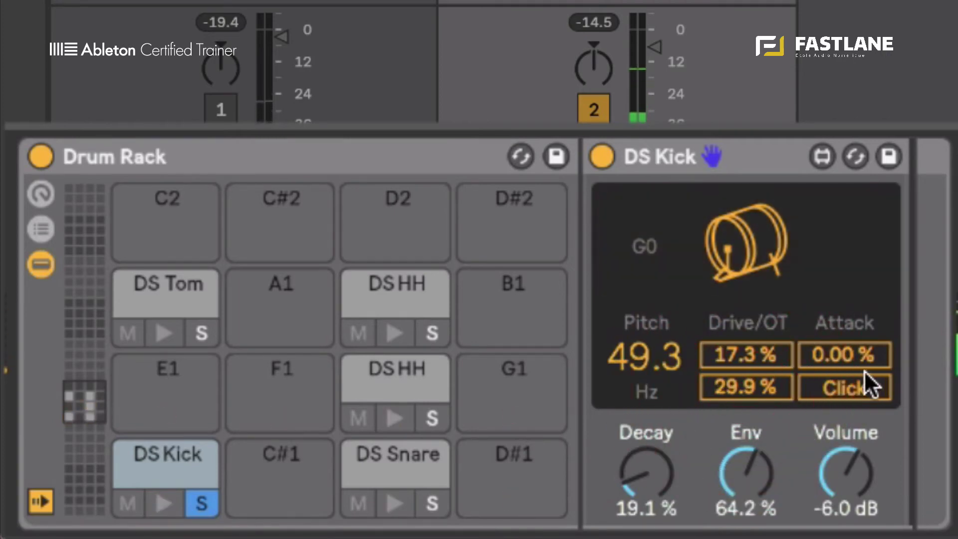
# - Reset the kick's Attack to 0%, switch on its Click, and solo DS Snare instead
pyautogui.moveTo(845, 355); pyautogui.dragTo(847, 349)
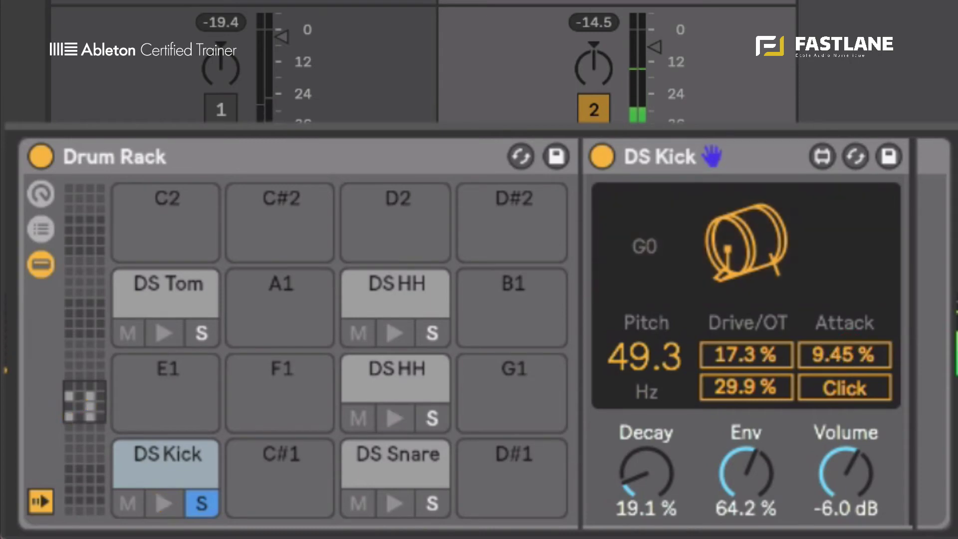
pyautogui.press('Delete')
pyautogui.click(818, 375)
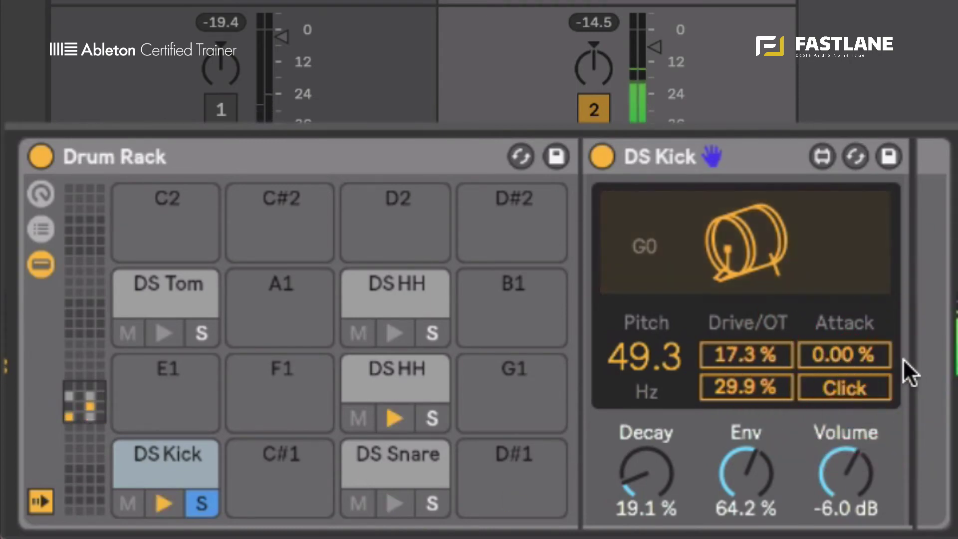
pyautogui.click(852, 388)
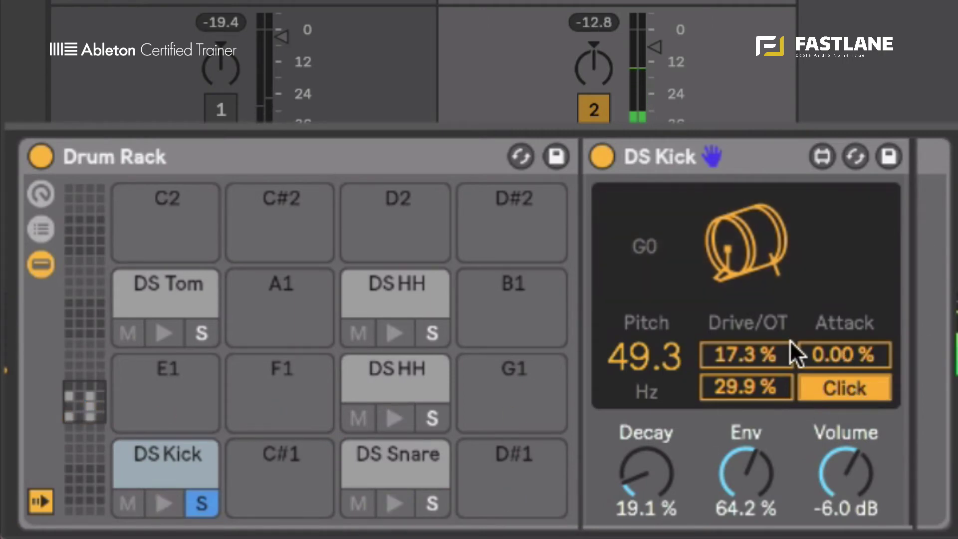
pyautogui.click(432, 503)
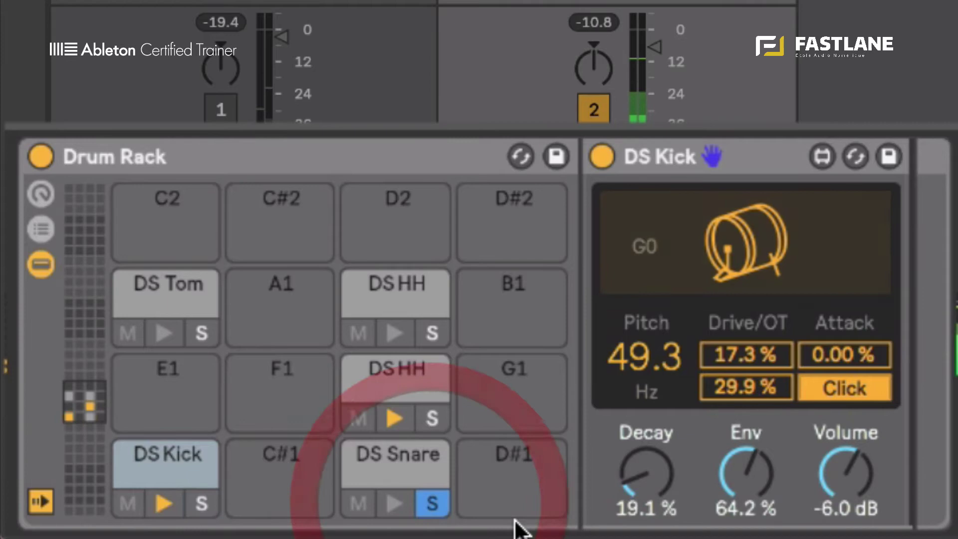
# - Select the DS Snare pad and set its Tune to 35.5%
pyautogui.click(364, 453)
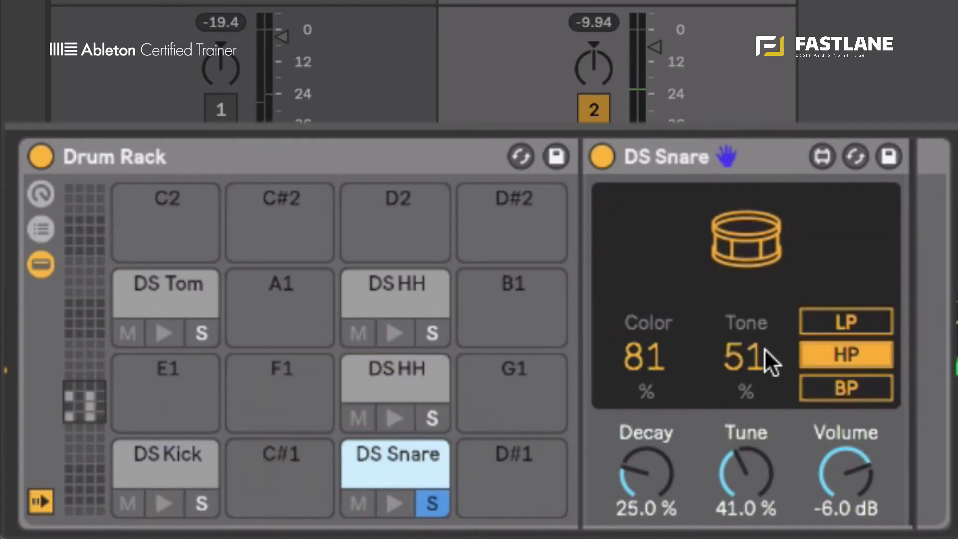
pyautogui.moveTo(734, 467); pyautogui.dragTo(734, 481)
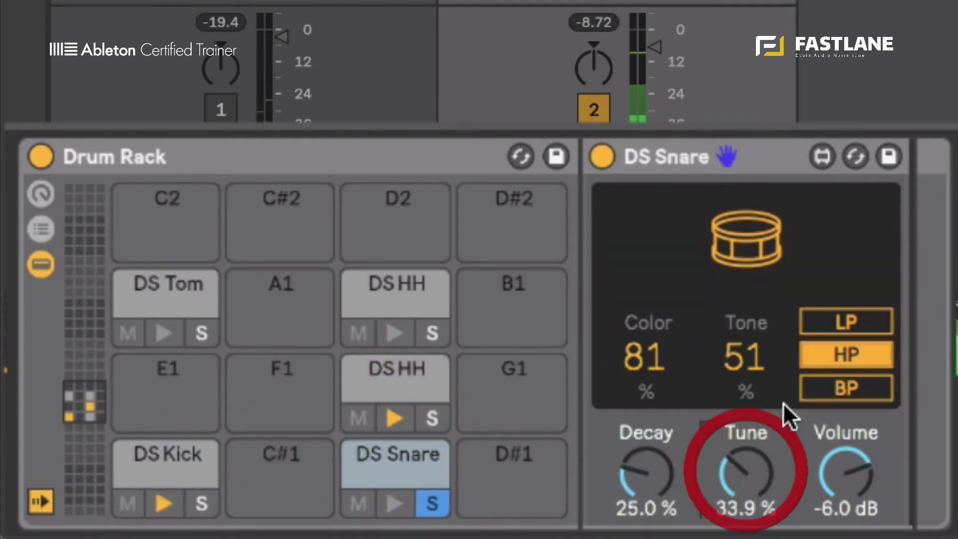
pyautogui.click(745, 480)
pyautogui.moveTo(745, 479); pyautogui.dragTo(744, 478)
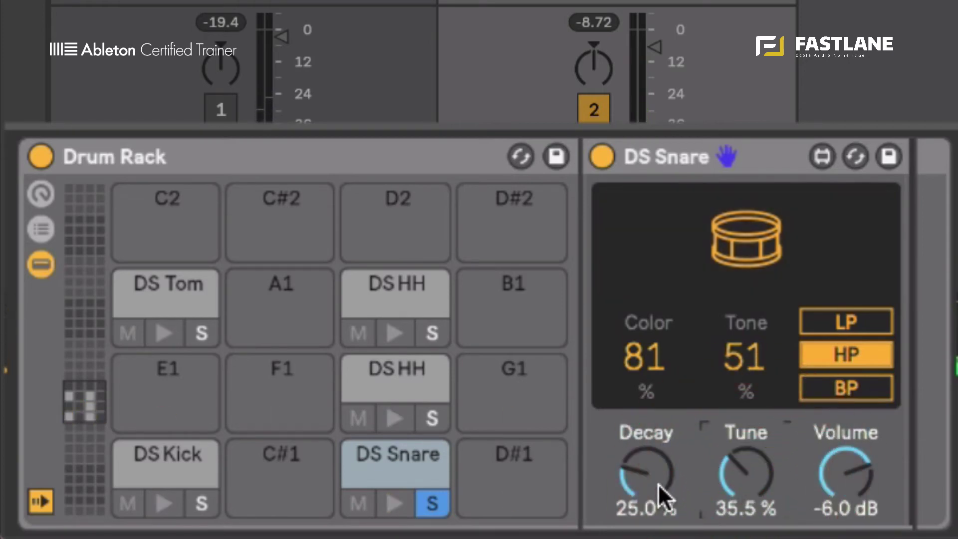
# - Shorten the DS Snare's Decay from 25% to a short tail
pyautogui.click(642, 482)
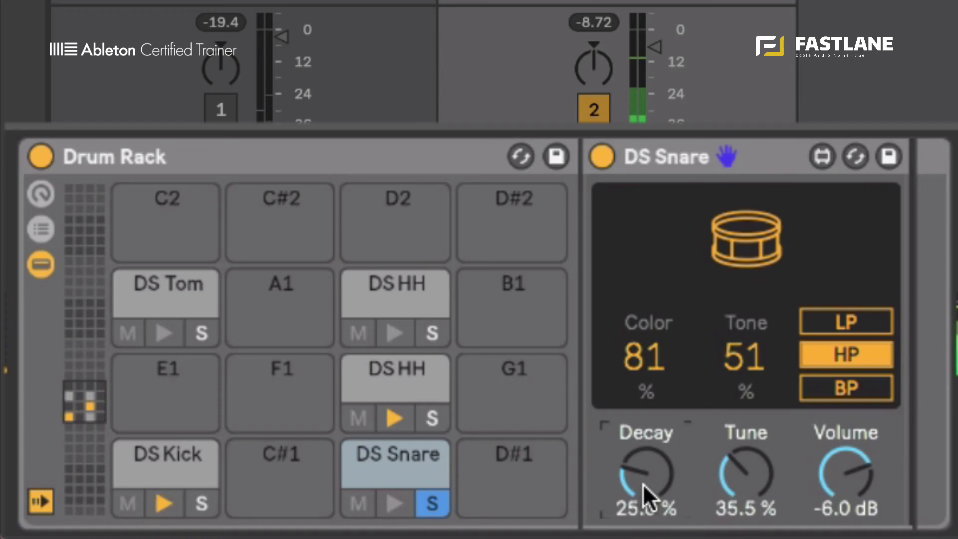
pyautogui.click(642, 483)
pyautogui.click(642, 483)
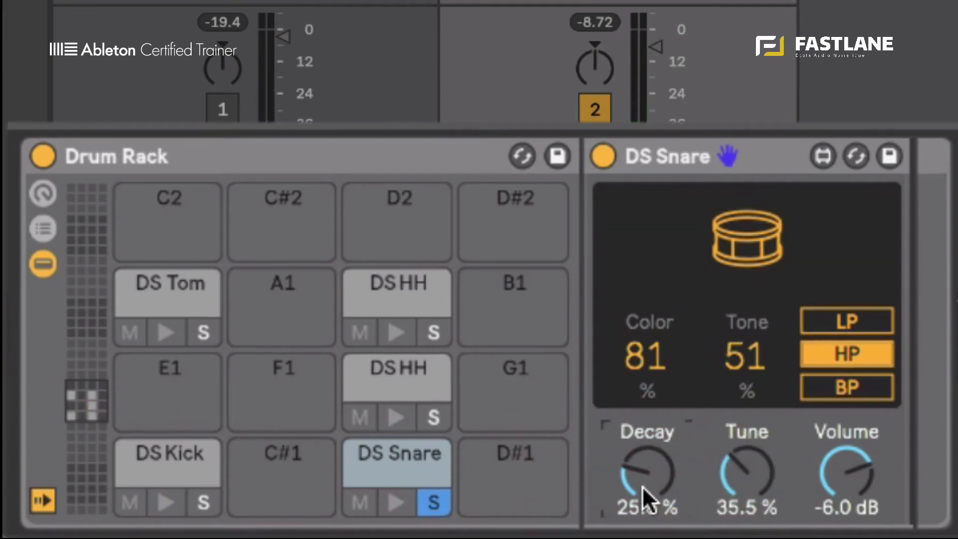
pyautogui.moveTo(642, 486); pyautogui.dragTo(644, 438)
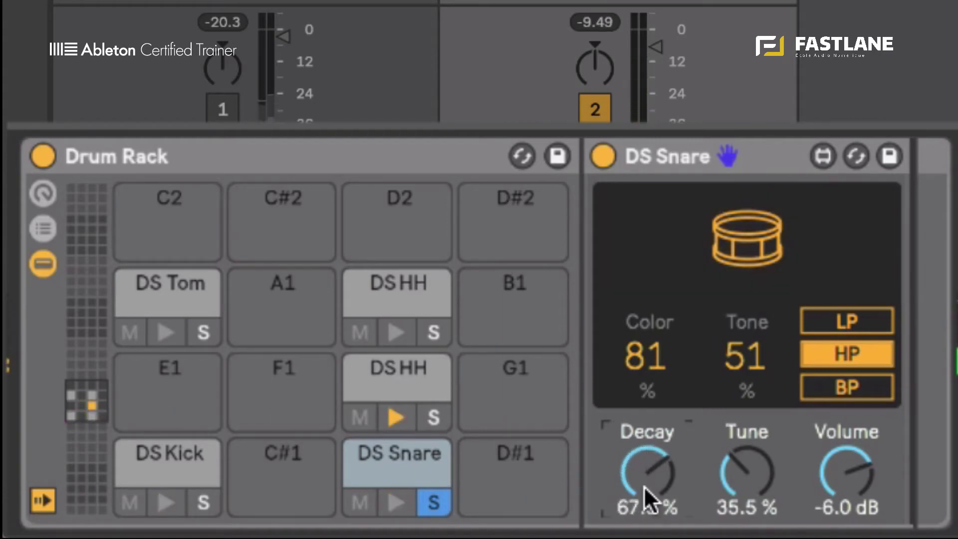
pyautogui.moveTo(644, 486)
pyautogui.mouseDown()
pyautogui.moveTo(643, 533)
pyautogui.moveTo(640, 486)
pyautogui.mouseUp()
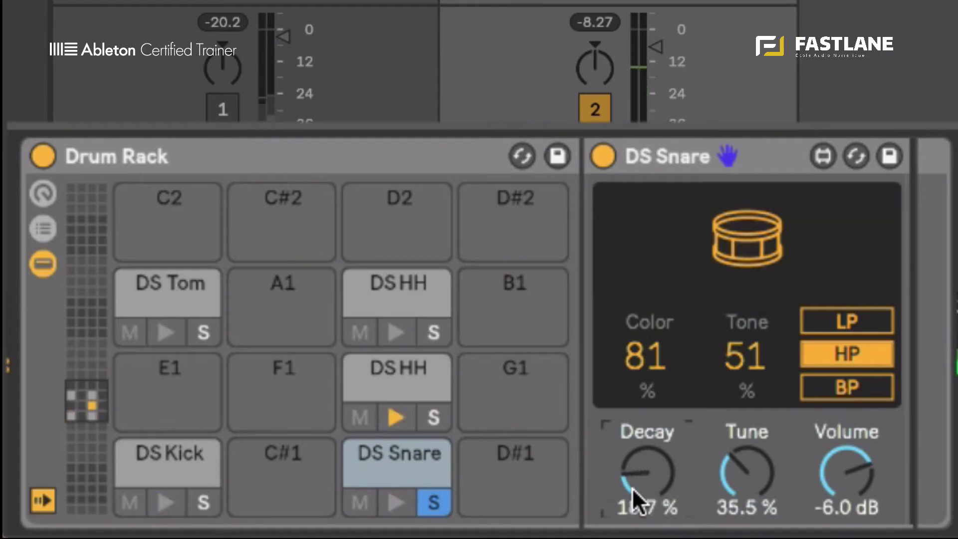
# - Set the DS Snare's Color to 13% and Tone to 76%
pyautogui.moveTo(747, 361); pyautogui.dragTo(746, 393)
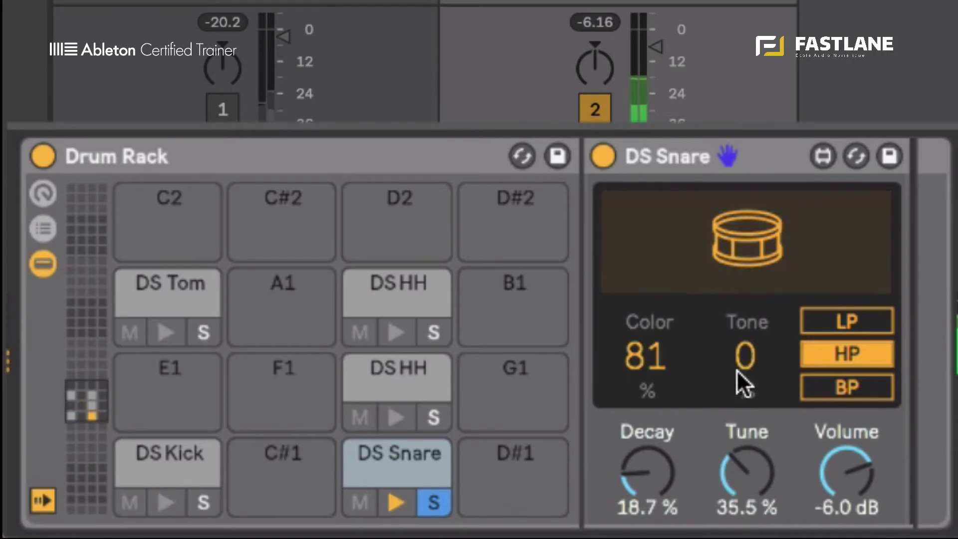
pyautogui.moveTo(736, 370); pyautogui.dragTo(736, 345)
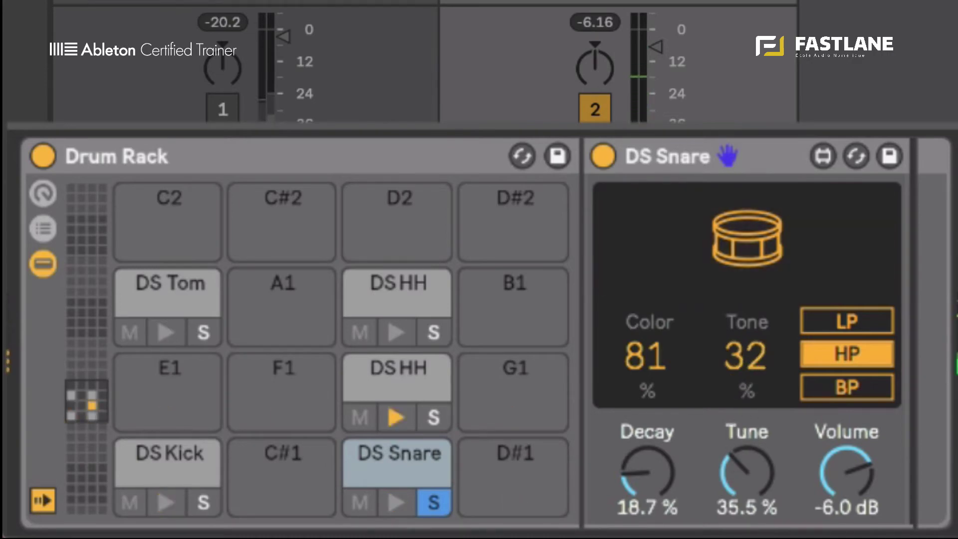
pyautogui.moveTo(633, 352); pyautogui.dragTo(632, 305)
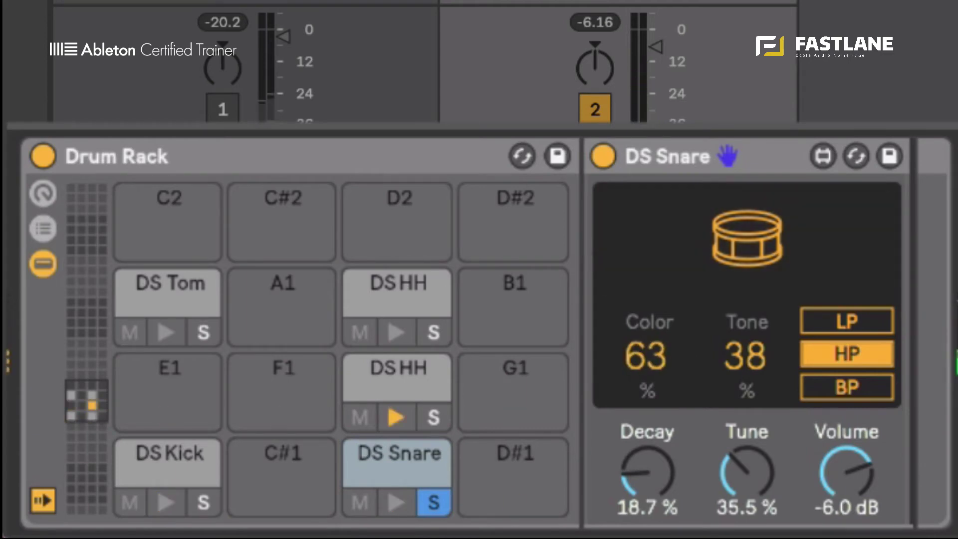
pyautogui.moveTo(634, 355); pyautogui.dragTo(634, 430)
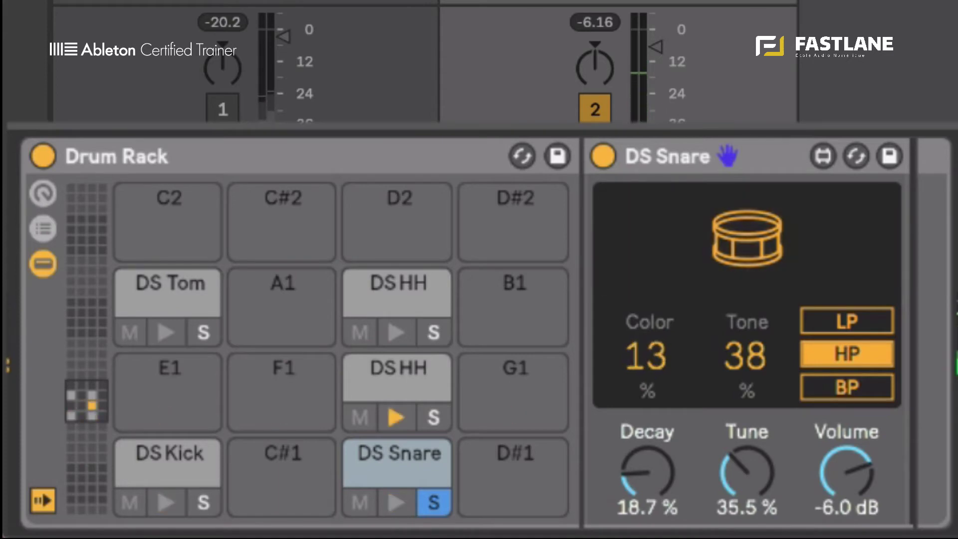
pyautogui.moveTo(729, 352); pyautogui.dragTo(729, 314)
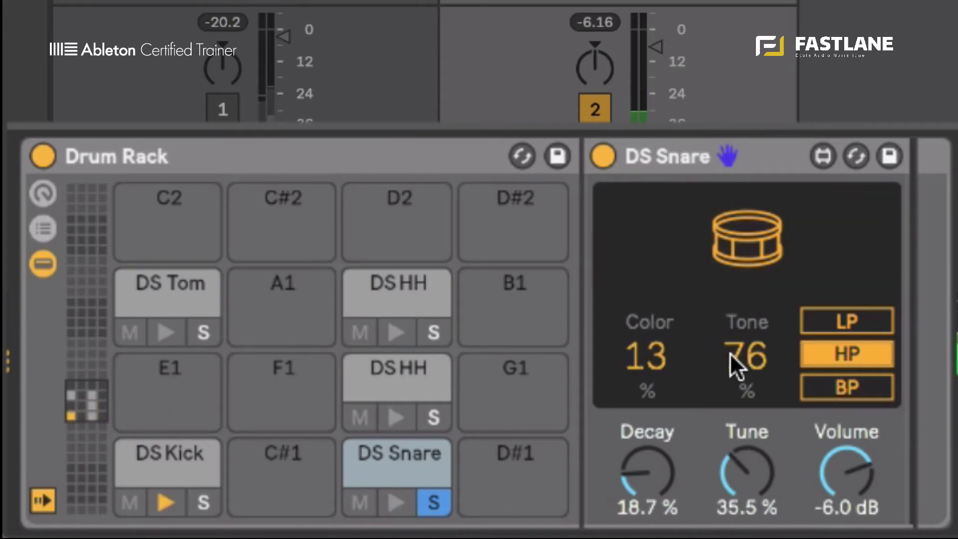
# - Try the snare's LP and BP filter modes, then return to HP
pyautogui.click(834, 325)
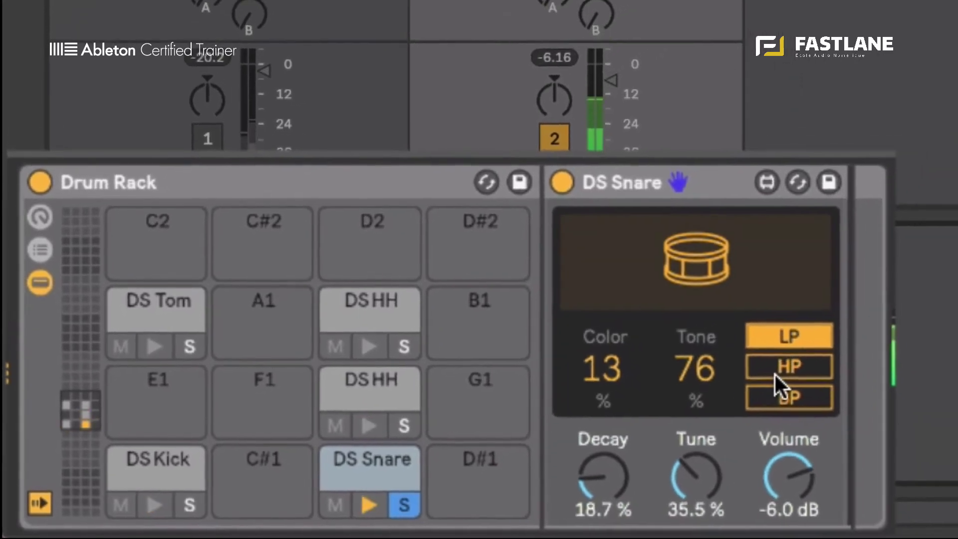
pyautogui.click(777, 371)
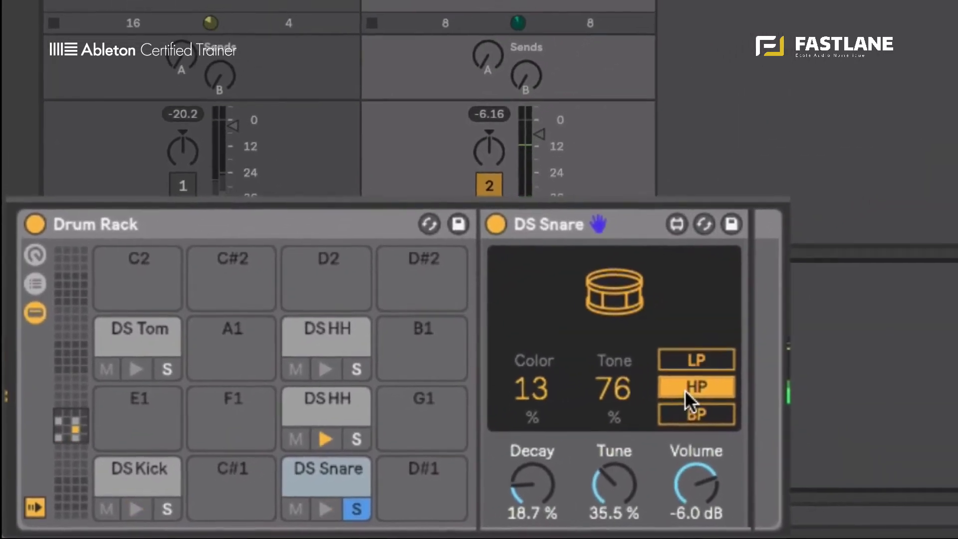
pyautogui.click(691, 413)
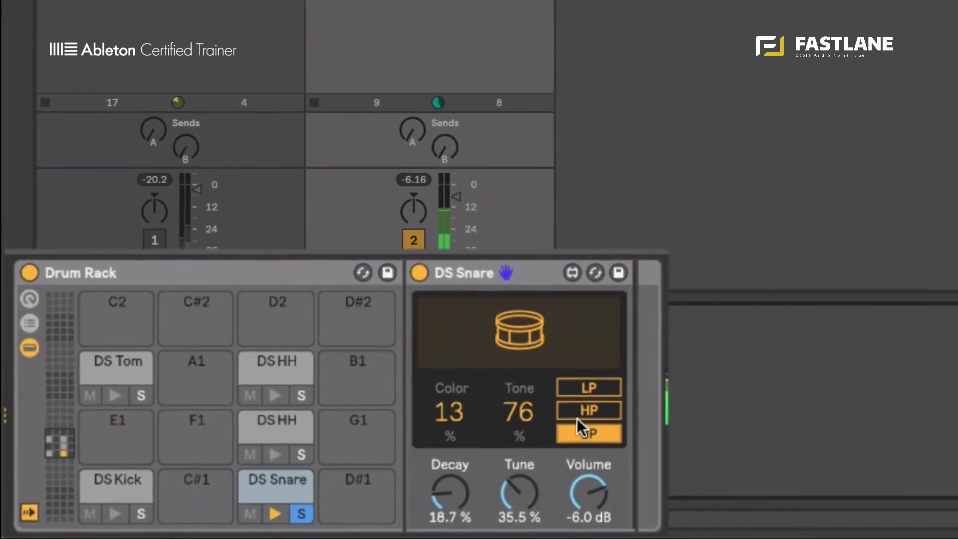
pyautogui.click(577, 415)
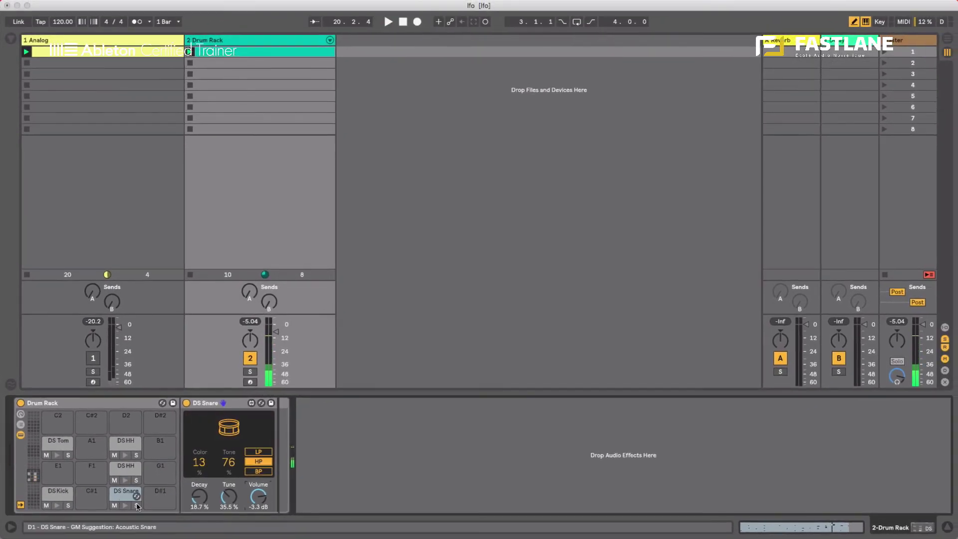
# - Reopen the browser showing the Max for Live DS drum synth devices
pyautogui.click(8, 43)
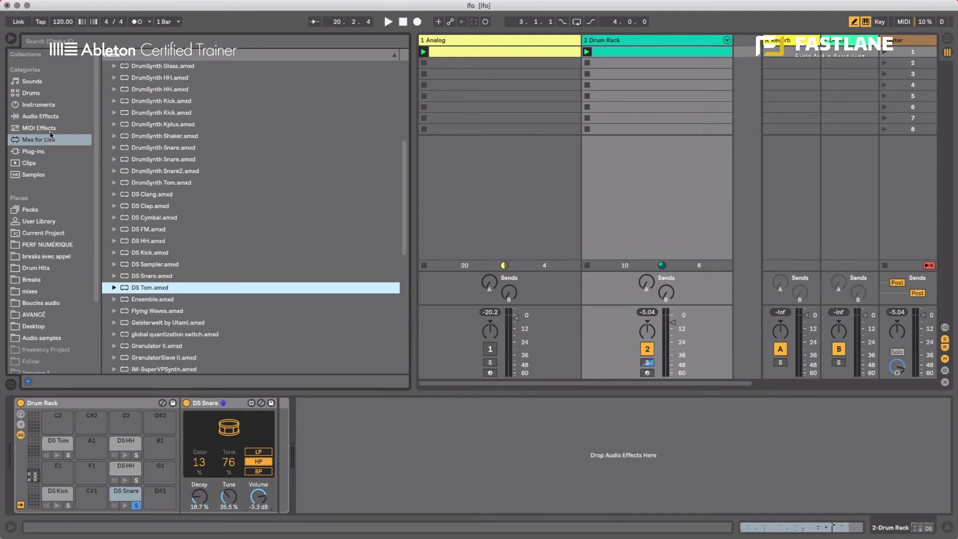
# - Layer the 34 Snare 01-D sample from Drums > Drum Hits > Snare onto the DS Snare pad
pyautogui.click(40, 94)
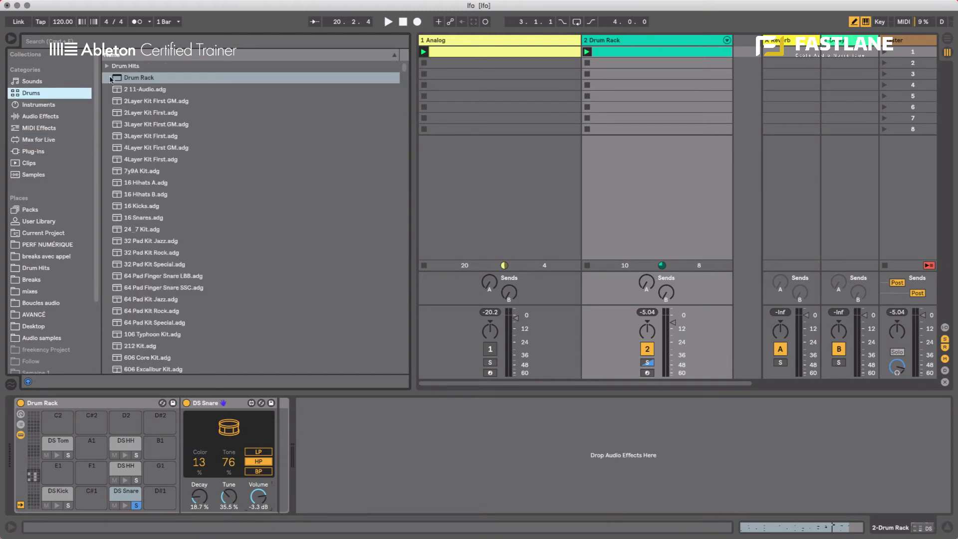
pyautogui.click(108, 67)
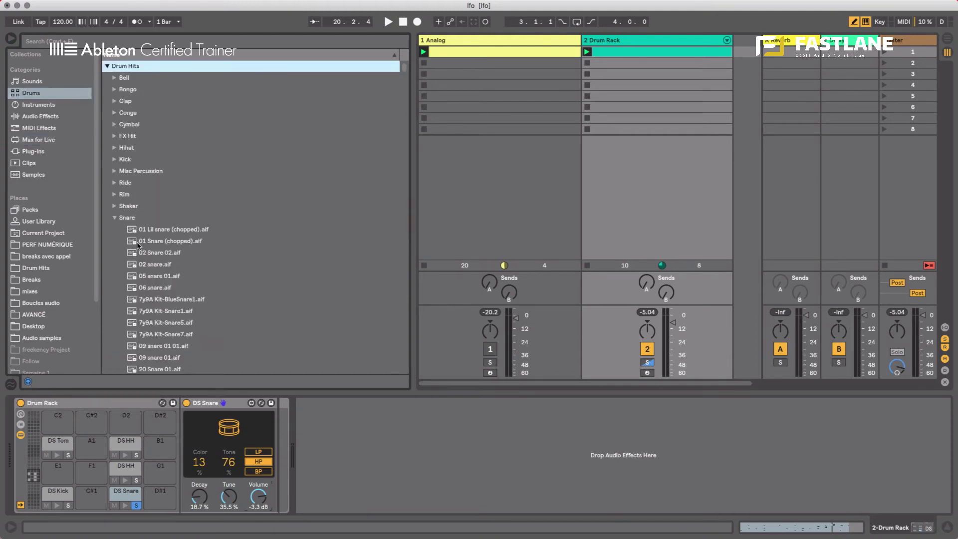
pyautogui.scroll(-5, 158, 295)
pyautogui.click(157, 300)
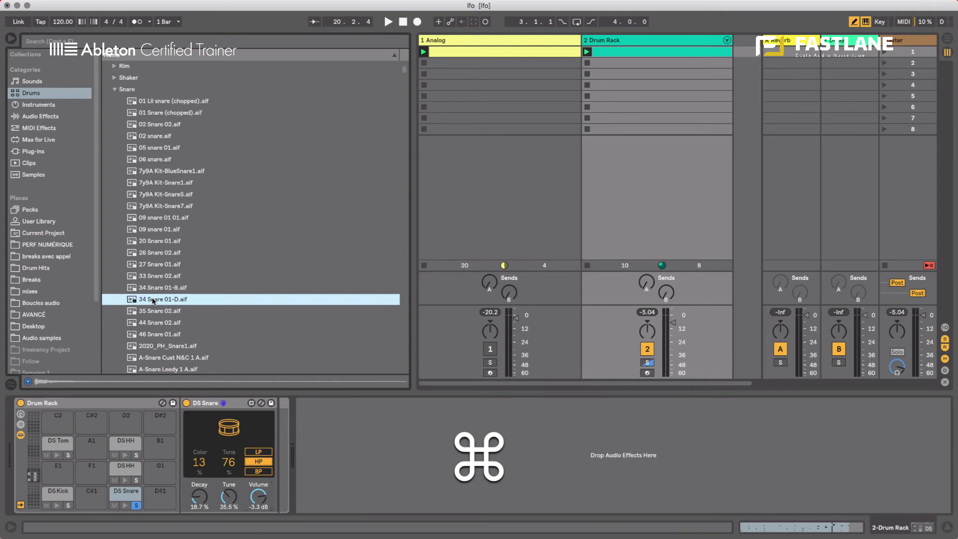
pyautogui.moveTo(157, 349); pyautogui.dragTo(128, 494)
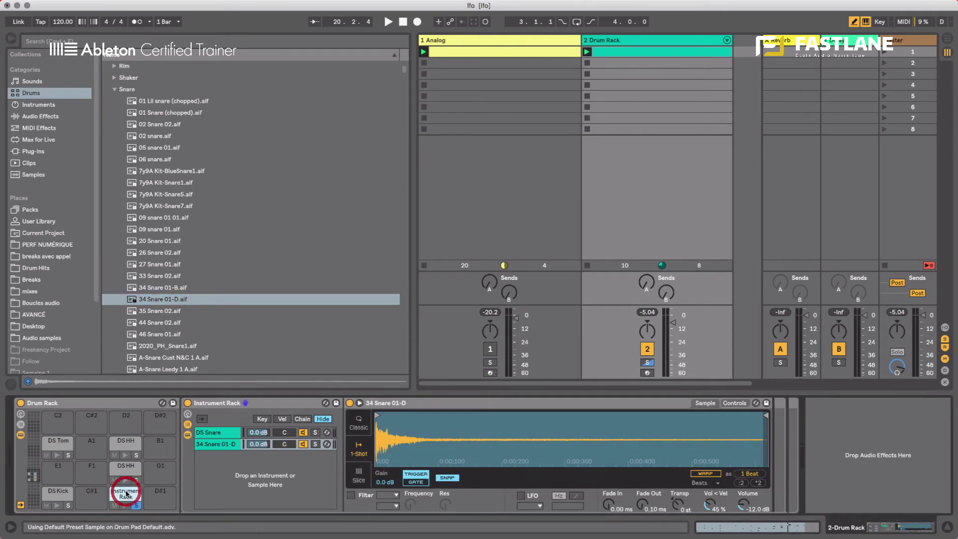
# - Trim the 34 Snare 01-D sample by moving Simpler's end marker left
pyautogui.click(209, 432)
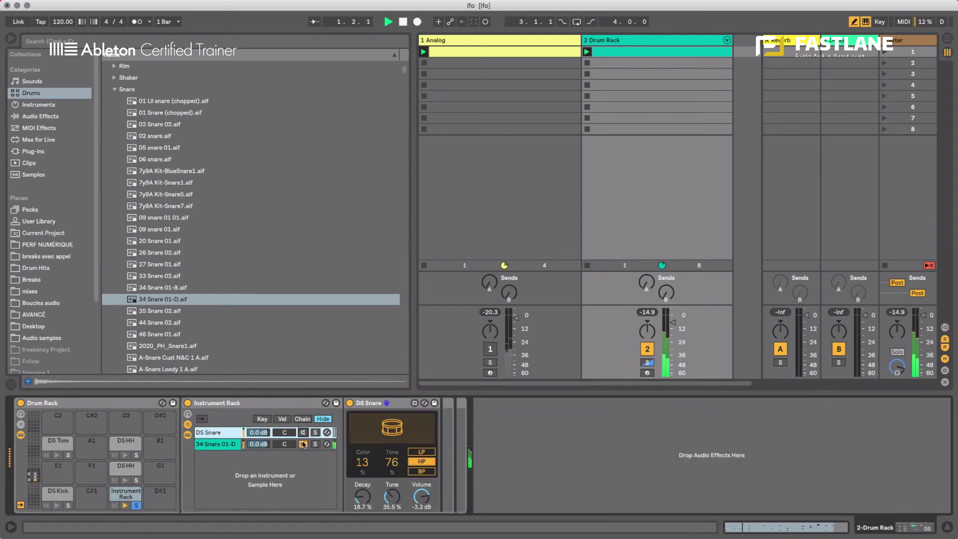
pyautogui.click(225, 444)
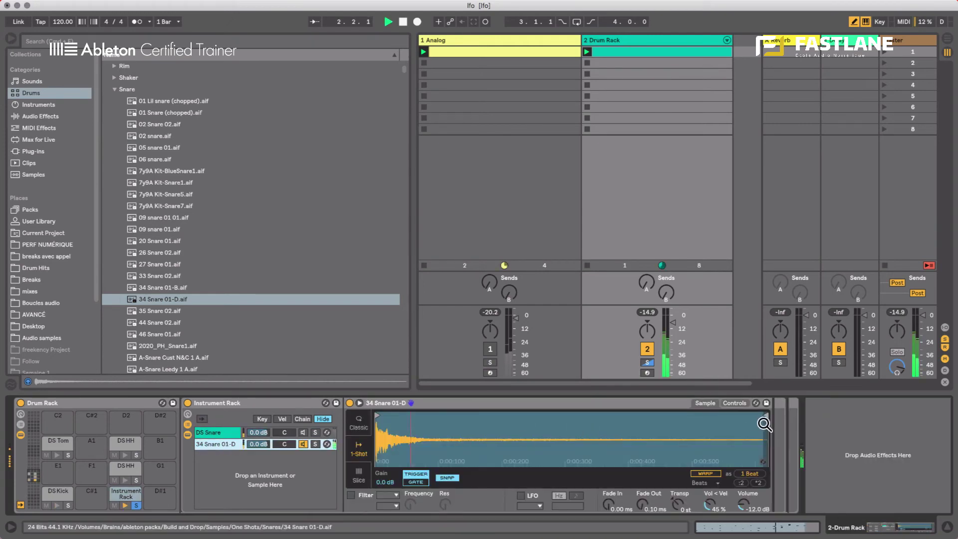
pyautogui.moveTo(764, 424); pyautogui.dragTo(435, 442)
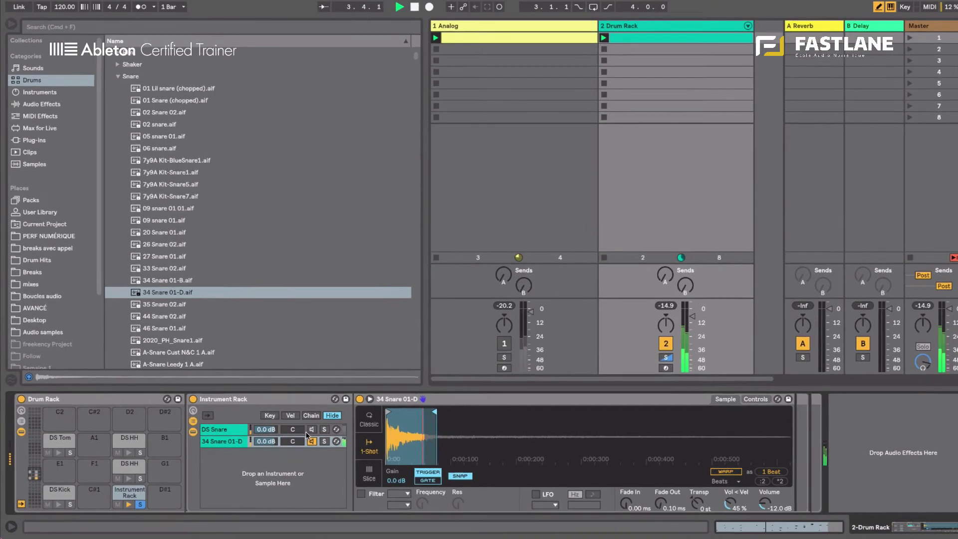
# - Set DS Snare to -3.0 dB and the sample layer to 6.0 dB, then unsolo the pad
pyautogui.click(256, 433)
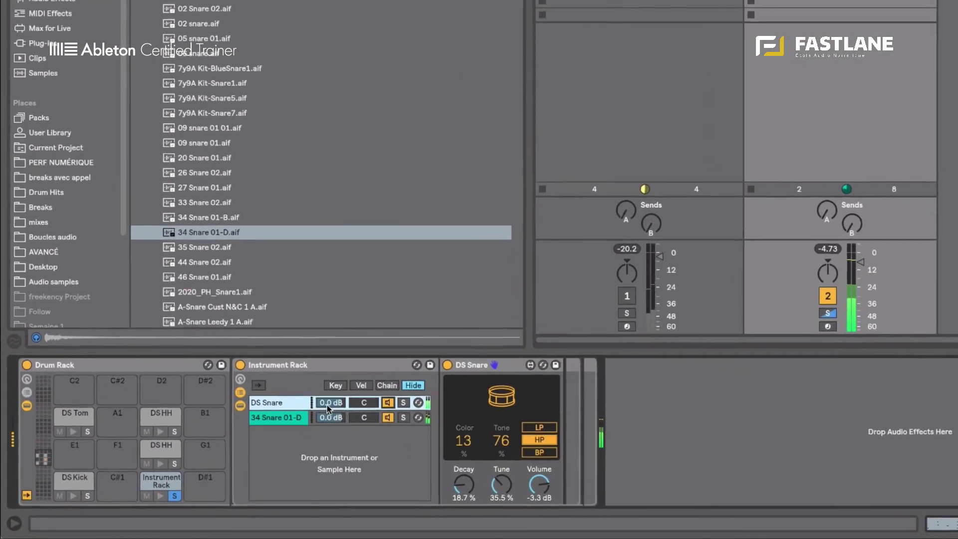
pyautogui.moveTo(327, 405)
pyautogui.mouseDown()
pyautogui.moveTo(327, 419)
pyautogui.moveTo(328, 399)
pyautogui.mouseUp()
pyautogui.click(328, 418)
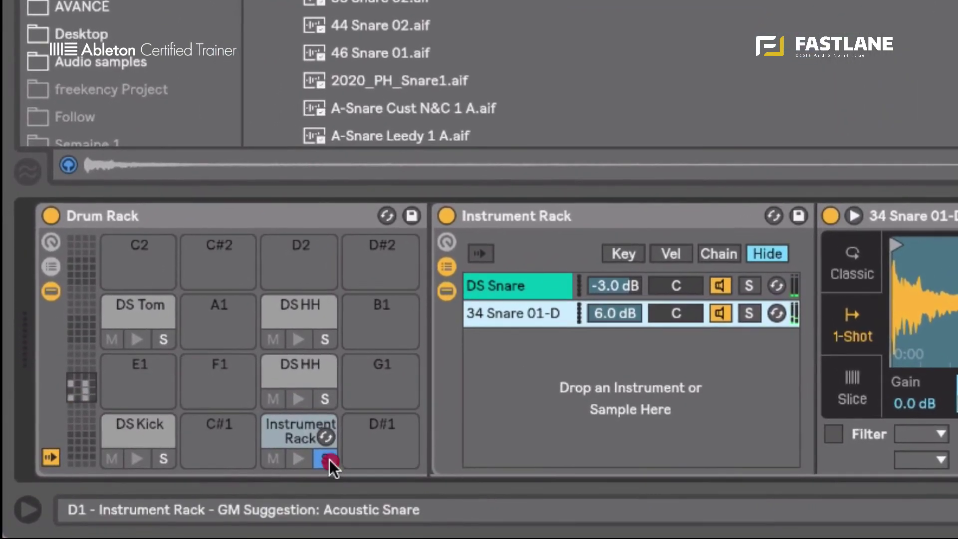
pyautogui.click(299, 465)
# - Solo the F#1 DS HH pad, keep white noise, and reset its Pitch to the default 26.8 %
pyautogui.click(325, 399)
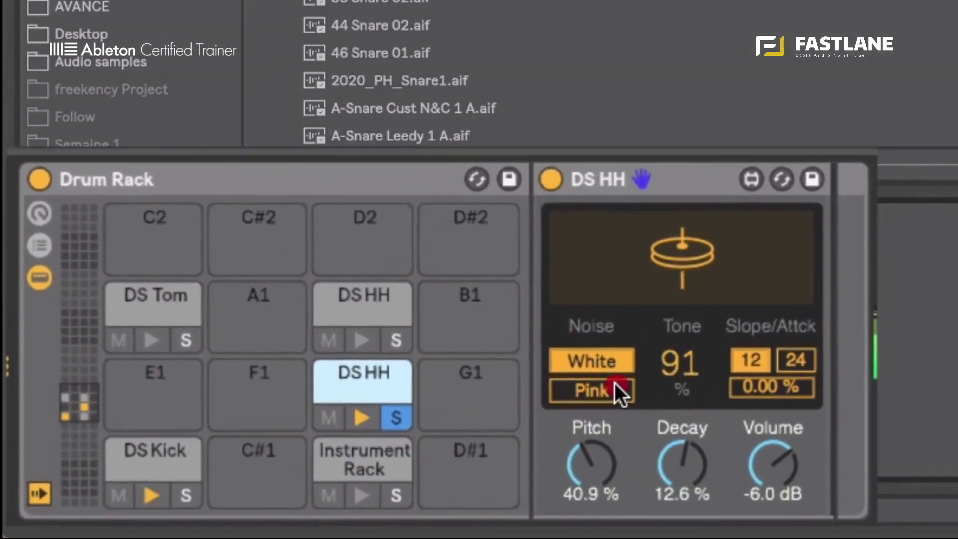
pyautogui.click(474, 378)
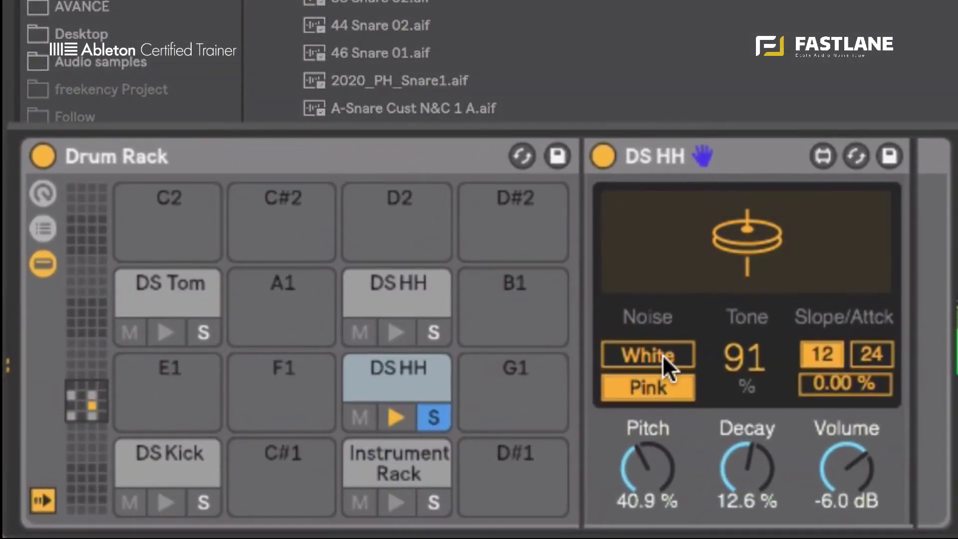
pyautogui.click(646, 359)
pyautogui.moveTo(647, 448); pyautogui.dragTo(646, 390)
pyautogui.moveTo(641, 466)
pyautogui.mouseDown()
pyautogui.moveTo(637, 524)
pyautogui.moveTo(636, 479)
pyautogui.moveTo(633, 490)
pyautogui.moveTo(644, 462)
pyautogui.mouseUp()
pyautogui.doubleClick(644, 464)
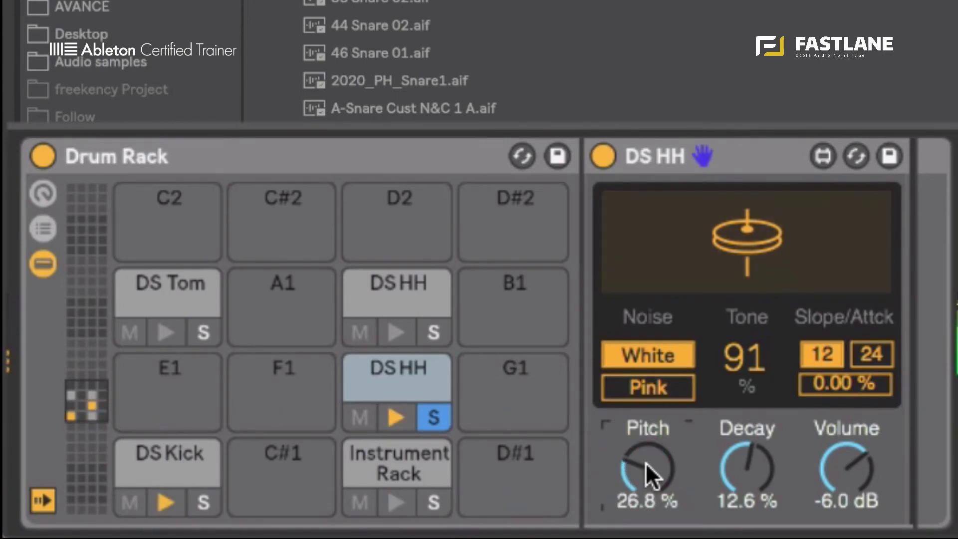
# - Set the hi-hat's Decay to 18.2 %
pyautogui.moveTo(742, 464); pyautogui.dragTo(748, 486)
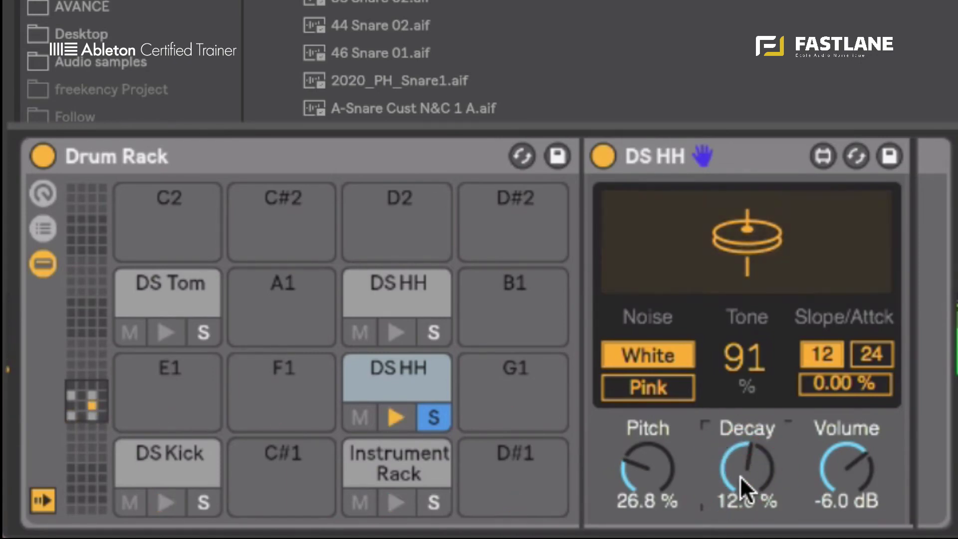
pyautogui.moveTo(740, 477); pyautogui.dragTo(741, 517)
pyautogui.moveTo(738, 374); pyautogui.dragTo(774, 436)
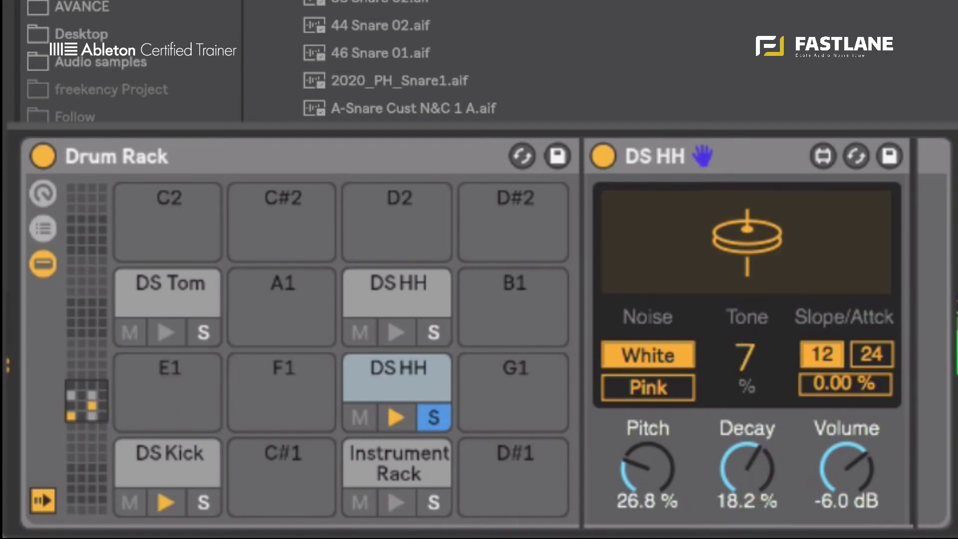
# - Set the hi-hat Tone to 11 %, filter Slope to 24 and Attack to 0.00 %
pyautogui.moveTo(745, 357); pyautogui.dragTo(746, 294)
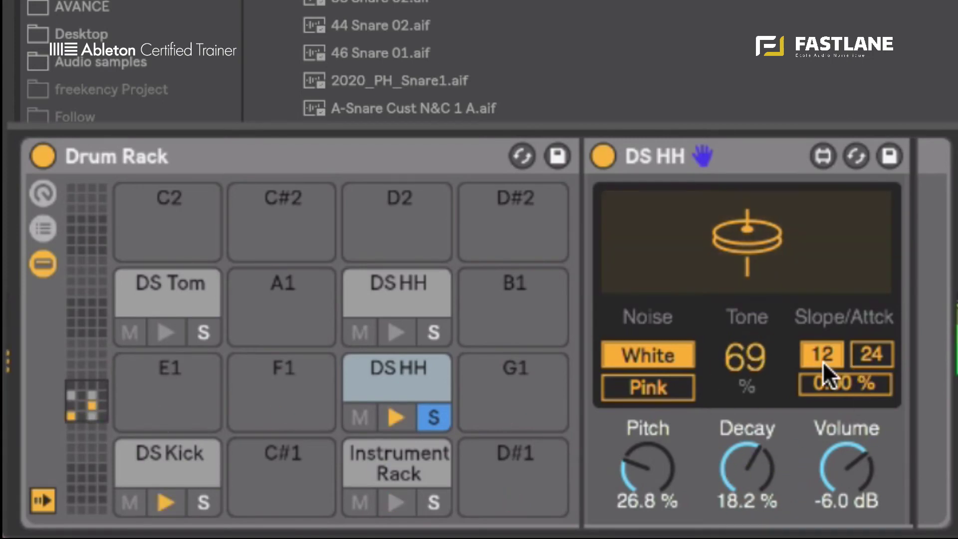
pyautogui.click(870, 355)
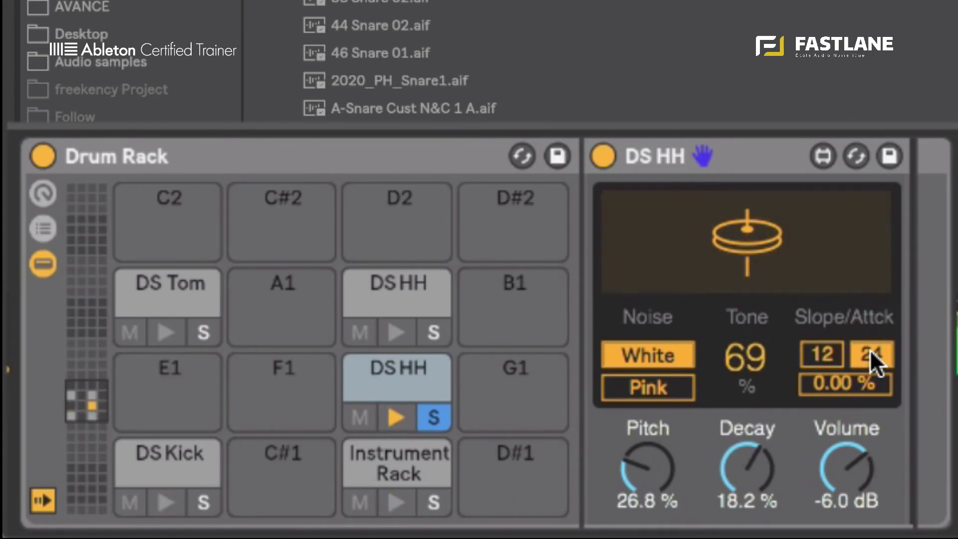
pyautogui.moveTo(736, 361); pyautogui.dragTo(736, 399)
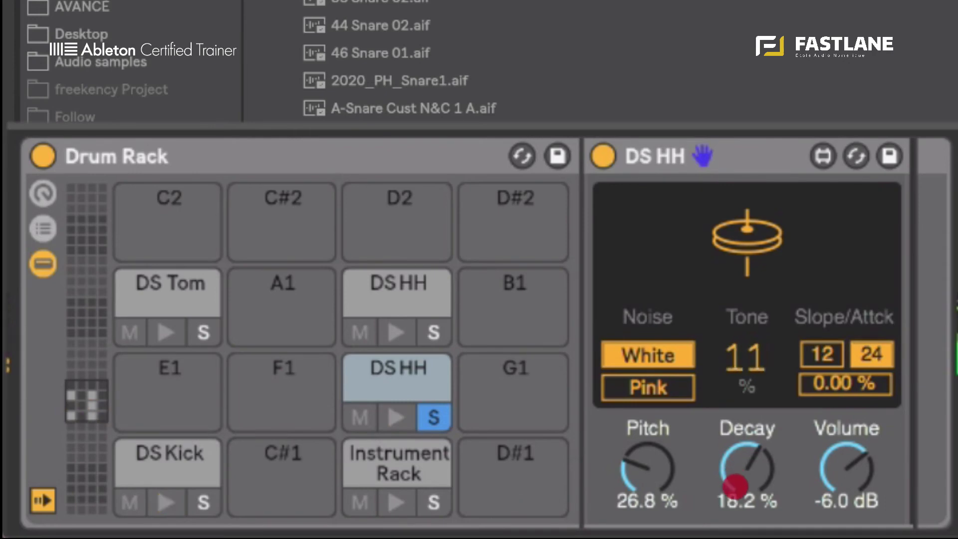
pyautogui.click(823, 355)
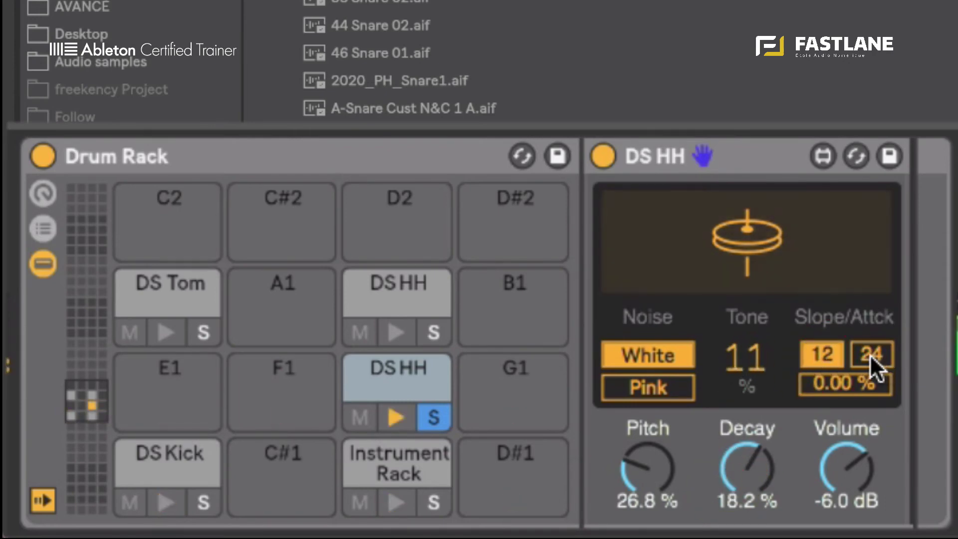
pyautogui.click(869, 354)
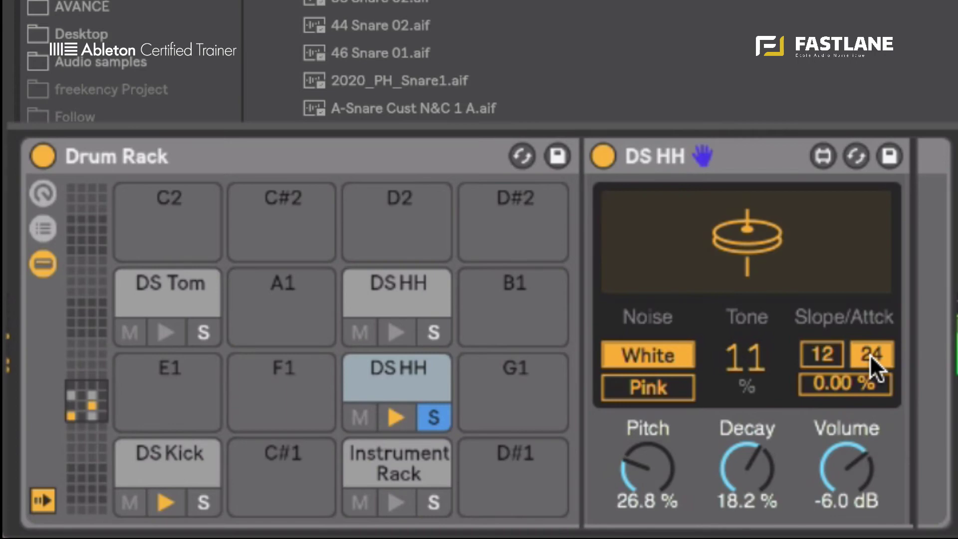
pyautogui.moveTo(858, 385); pyautogui.dragTo(848, 473)
pyautogui.click(844, 376)
# - Unsolo the lower hi-hat and lengthen the upper DS HH Decay to 35.7 %
pyautogui.click(434, 417)
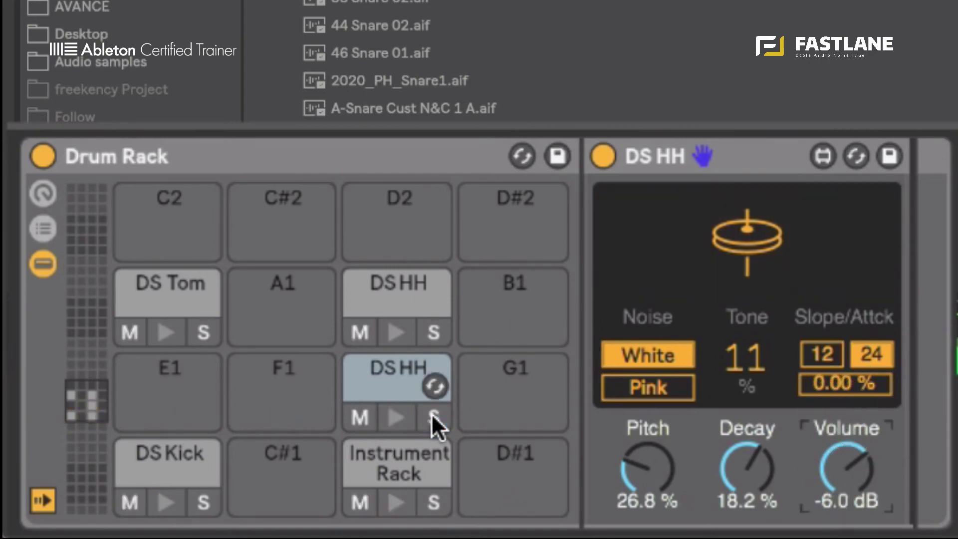
pyautogui.click(395, 314)
pyautogui.moveTo(747, 469); pyautogui.dragTo(747, 449)
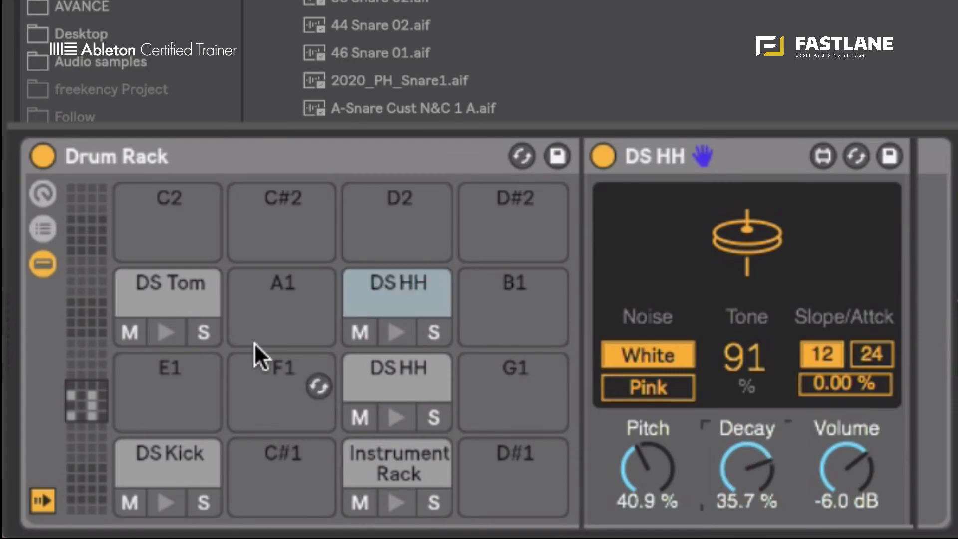
# - Raise the DS Tom's Pitch from 29 to 38 (114 Hz)
pyautogui.click(161, 306)
pyautogui.click(165, 330)
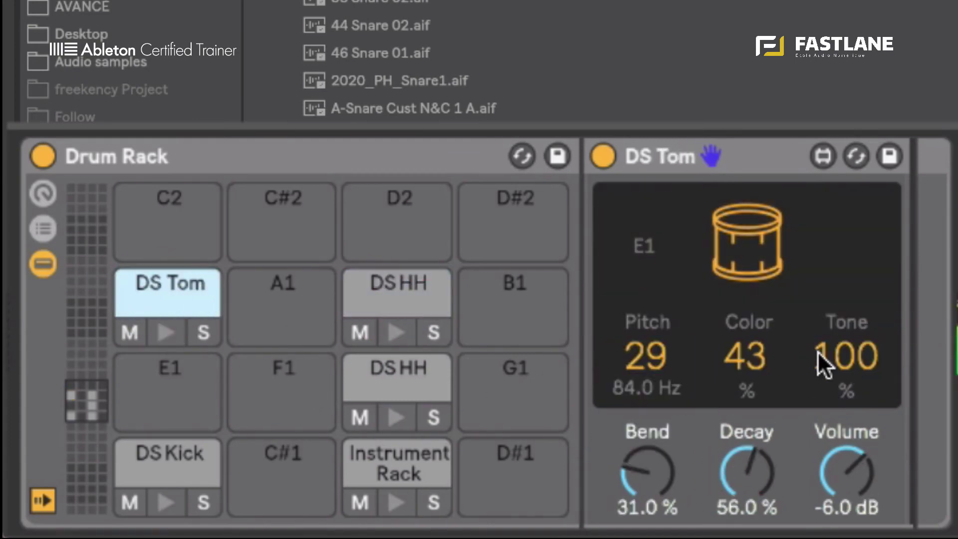
pyautogui.moveTo(642, 355); pyautogui.dragTo(646, 352)
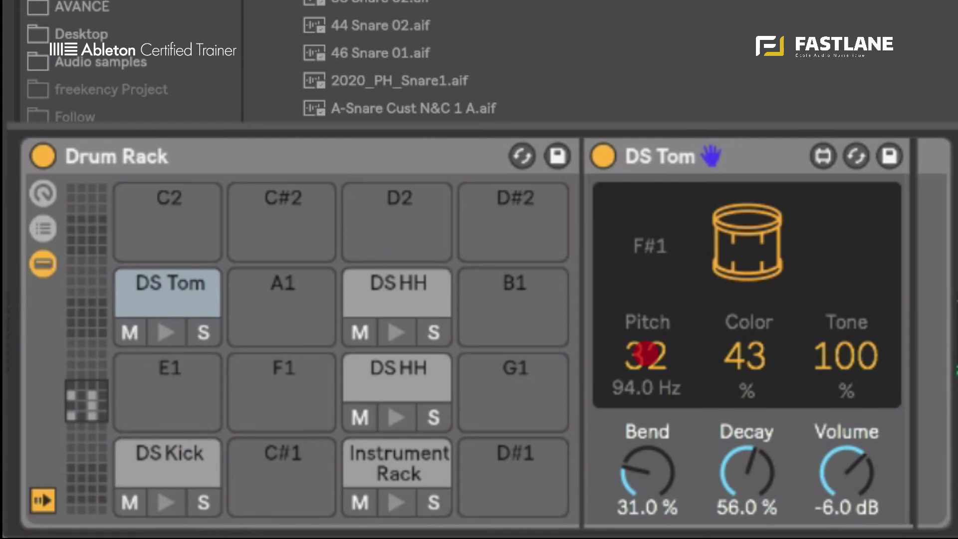
pyautogui.moveTo(645, 354)
pyautogui.mouseDown()
pyautogui.moveTo(649, 345)
pyautogui.moveTo(595, 350)
pyautogui.moveTo(648, 351)
pyautogui.moveTo(647, 359)
pyautogui.mouseUp()
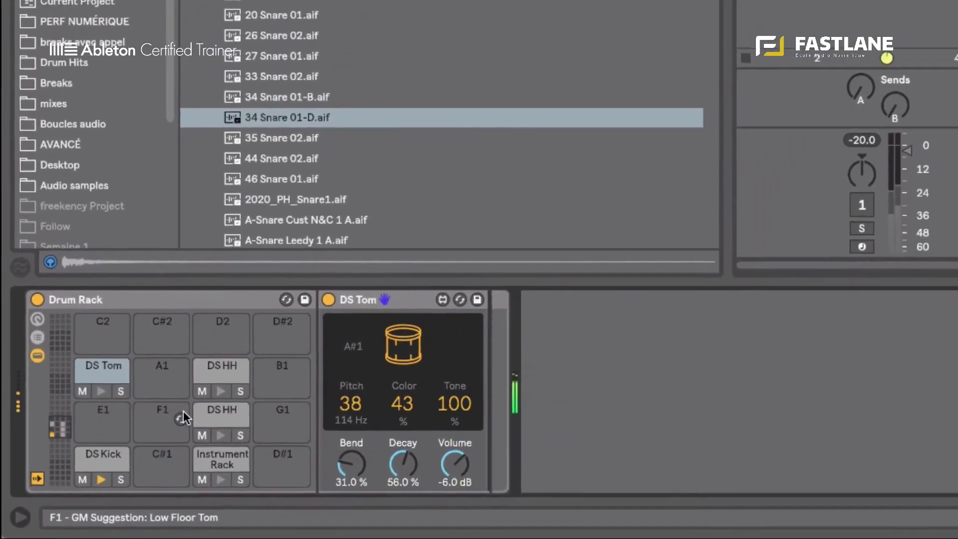
# - Draw a DS Tom note at 2.3.2 in the drum clip and restart the beat
pyautogui.hotkey('shift', 'Tab')
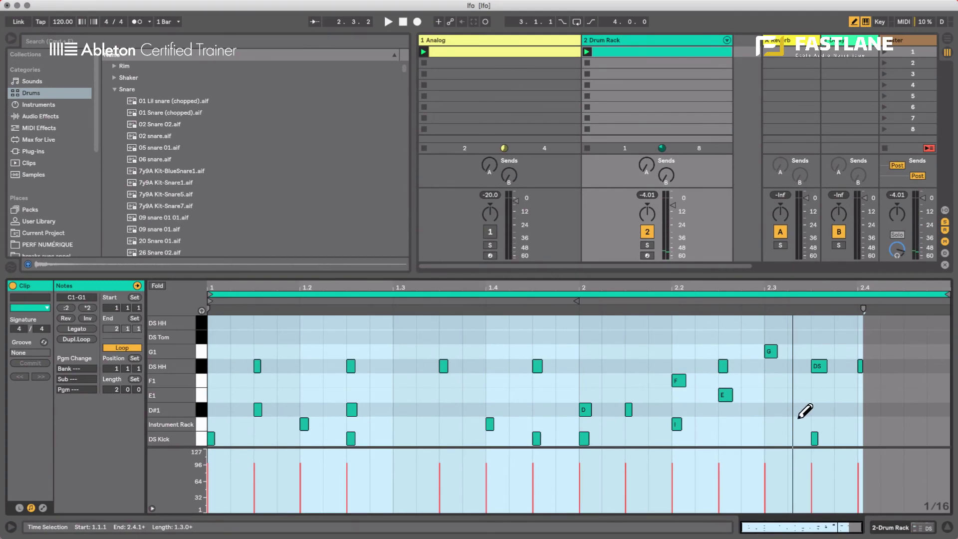
pyautogui.click(800, 337)
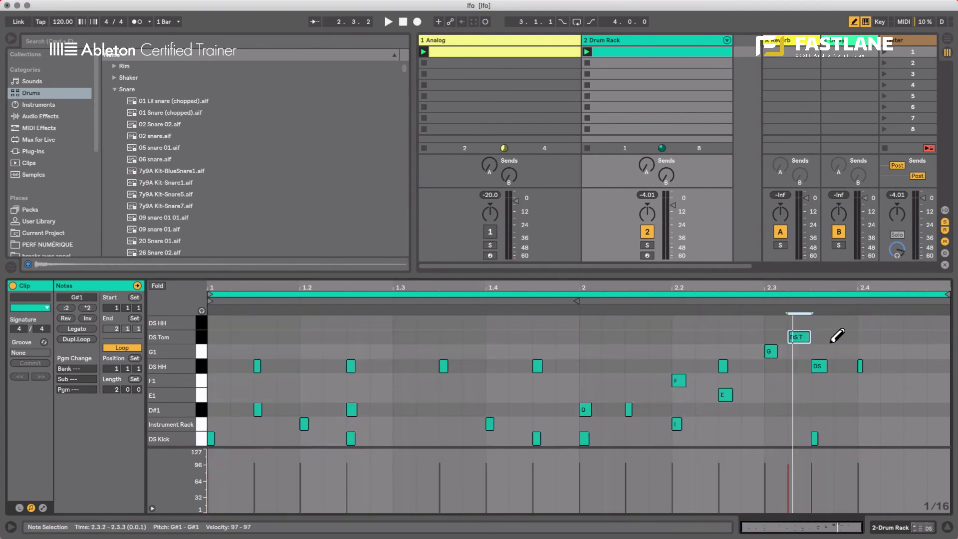
pyautogui.press('space')
pyautogui.hotkey('shift', 'Tab')
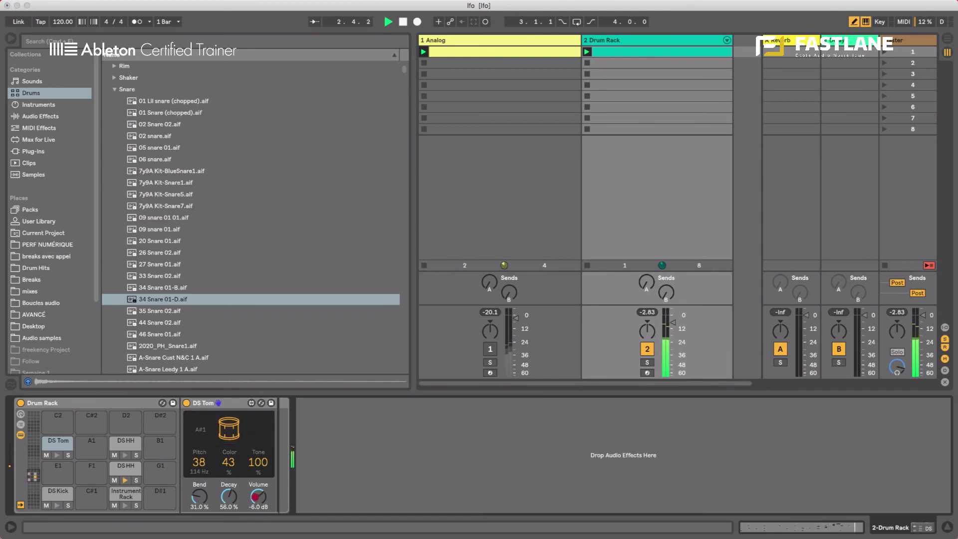
# - Shorten the DS Tom's Decay to 38.3 % and reduce its Bend to 55 %
pyautogui.moveTo(228, 496); pyautogui.dragTo(193, 501)
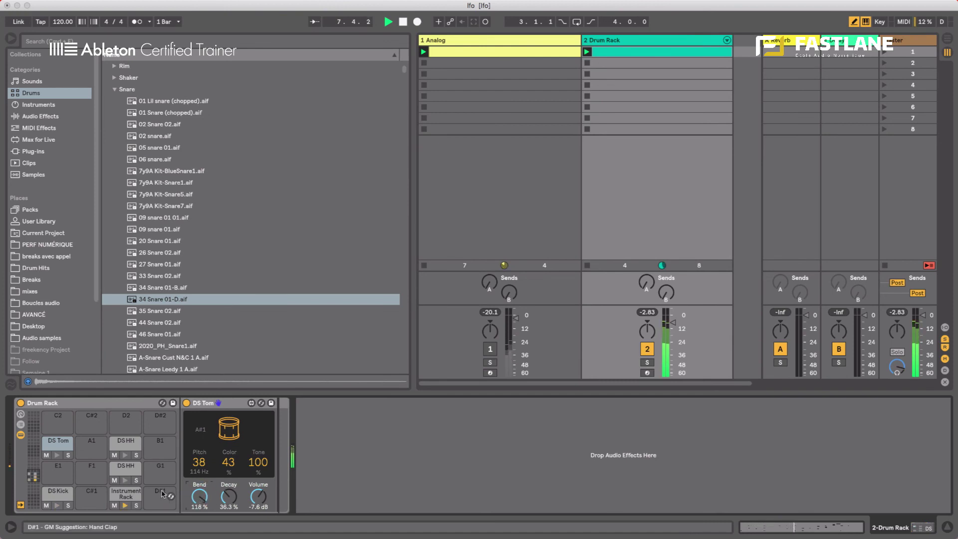
pyautogui.click(69, 455)
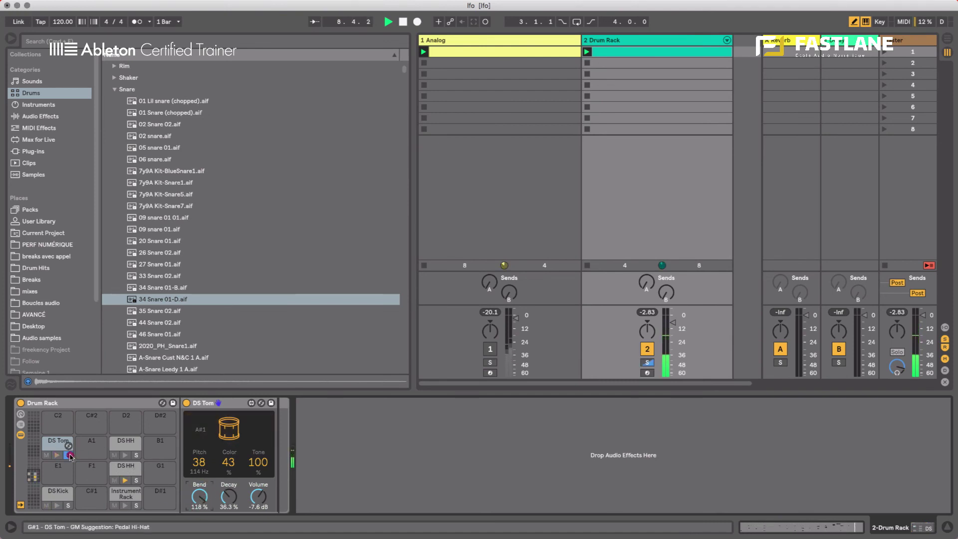
pyautogui.click(68, 455)
pyautogui.click(204, 505)
pyautogui.moveTo(205, 505); pyautogui.dragTo(205, 520)
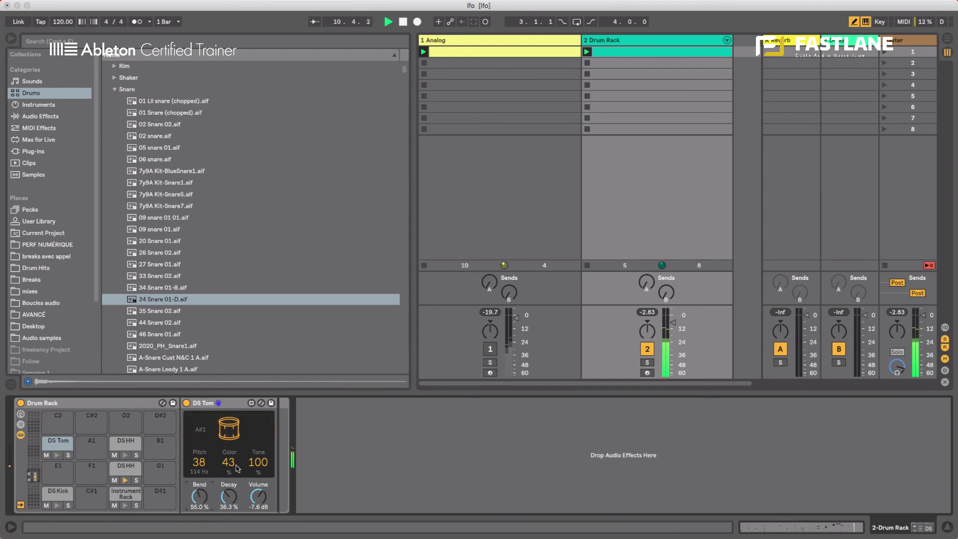
# - Set the tom's Color to 80, hide the browser and switch the Analog track back on
pyautogui.moveTo(233, 468); pyautogui.dragTo(258, 467)
pyautogui.press('space')
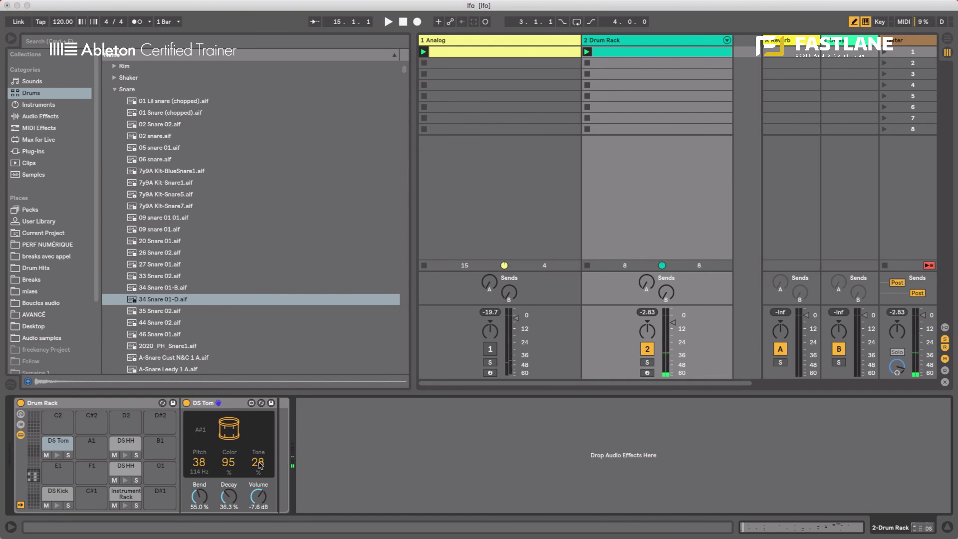
pyautogui.moveTo(223, 467); pyautogui.dragTo(265, 454)
pyautogui.press('space')
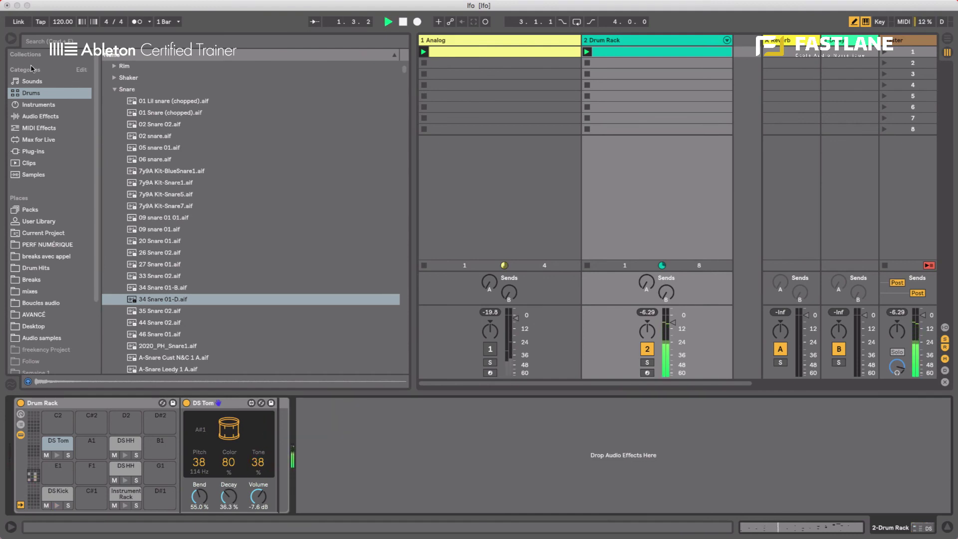
pyautogui.click(11, 40)
pyautogui.click(93, 358)
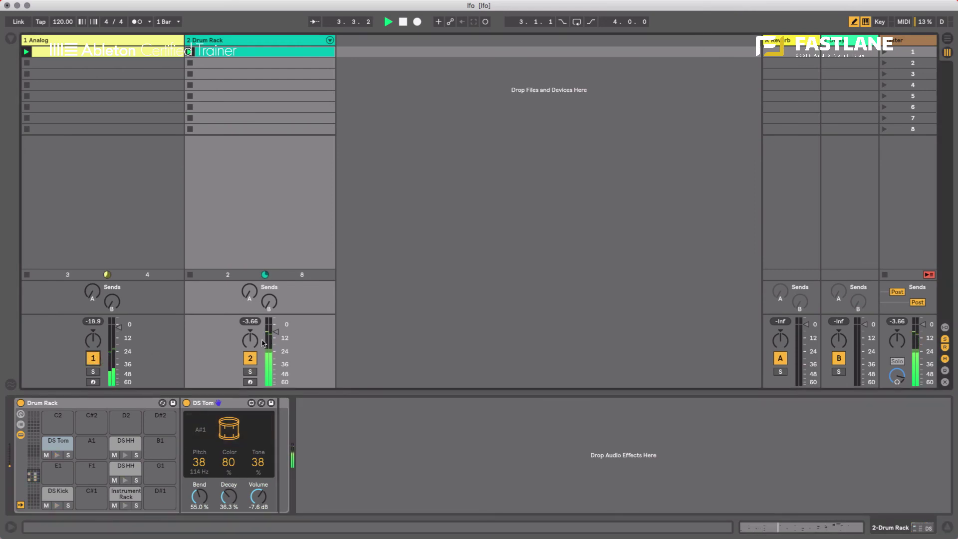
# - Pull track 2's volume fader down to -12.4 dB and stop the transport
pyautogui.moveTo(276, 331); pyautogui.dragTo(276, 338)
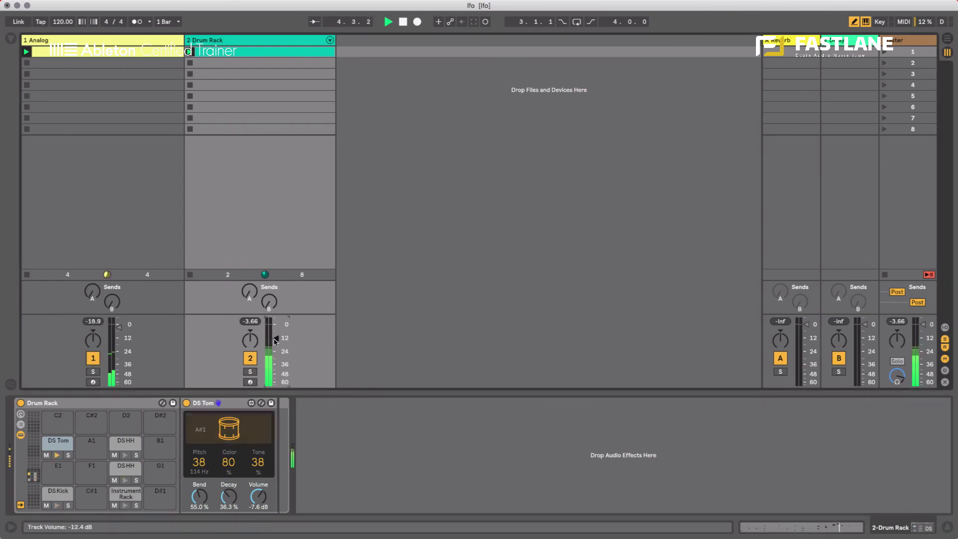
pyautogui.press('space')
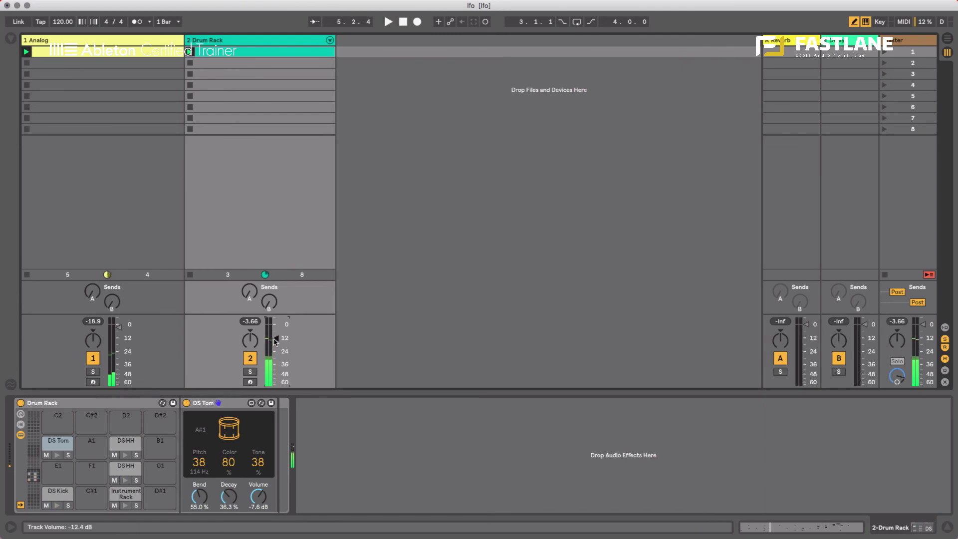